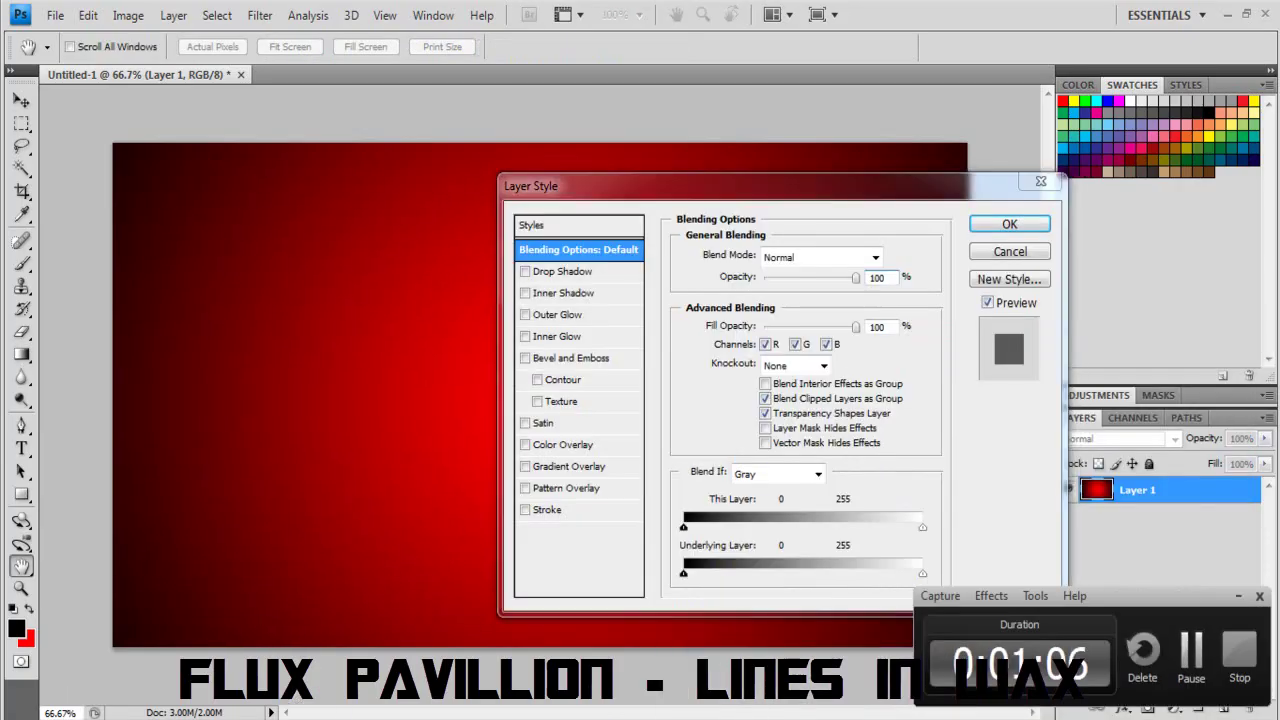
- Give Layer 1 a diamond-plate Pattern Overlay blended in Soft Light mode
click(540, 225)
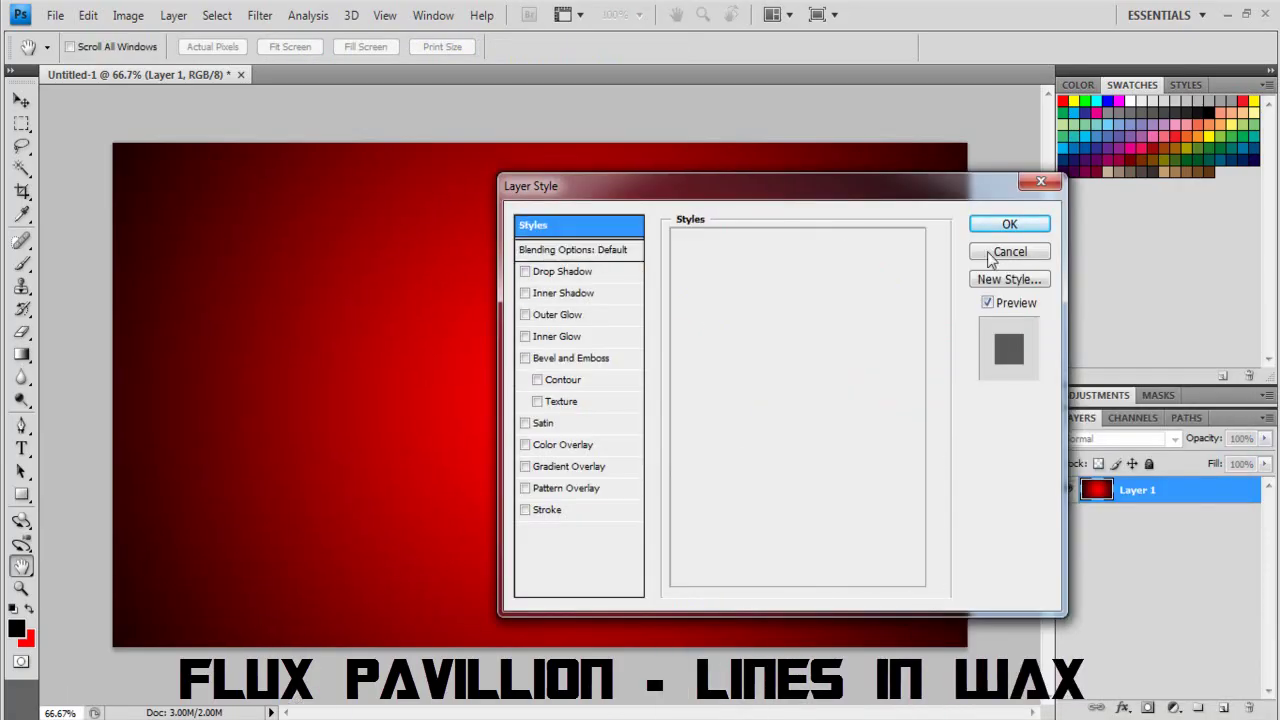
click(570, 488)
click(805, 320)
double_click(785, 385)
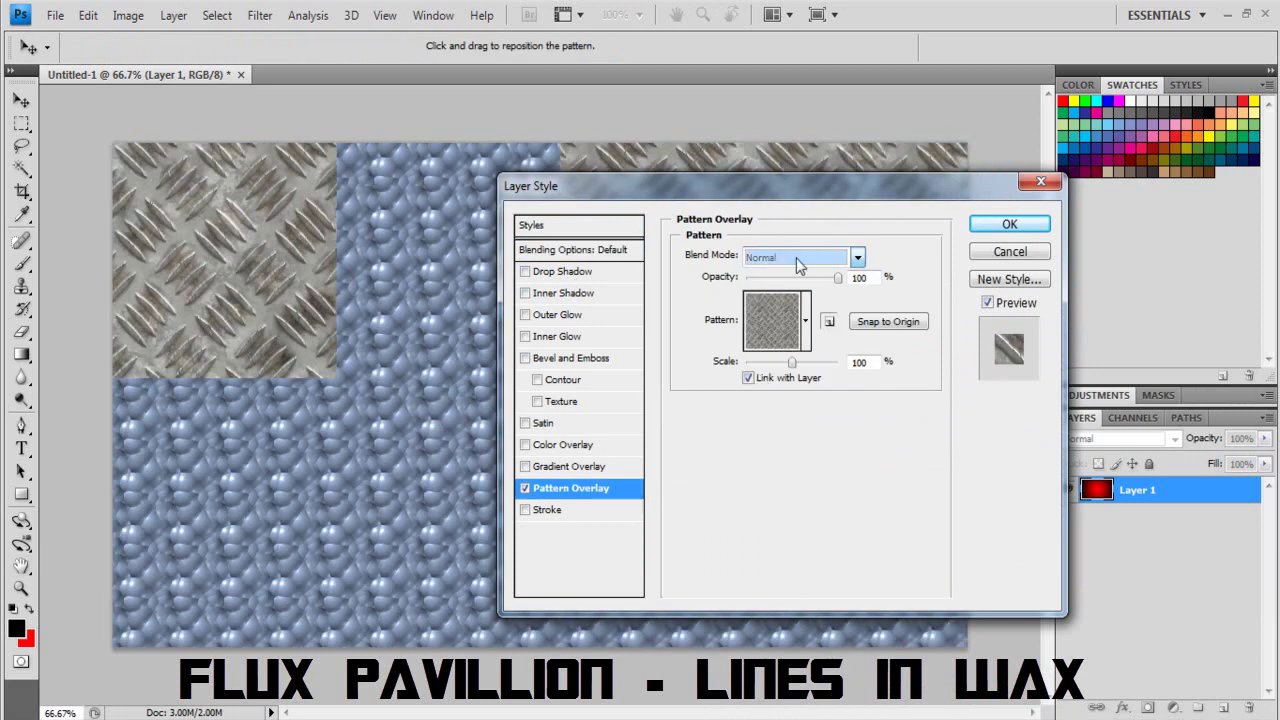
click(800, 262)
click(790, 470)
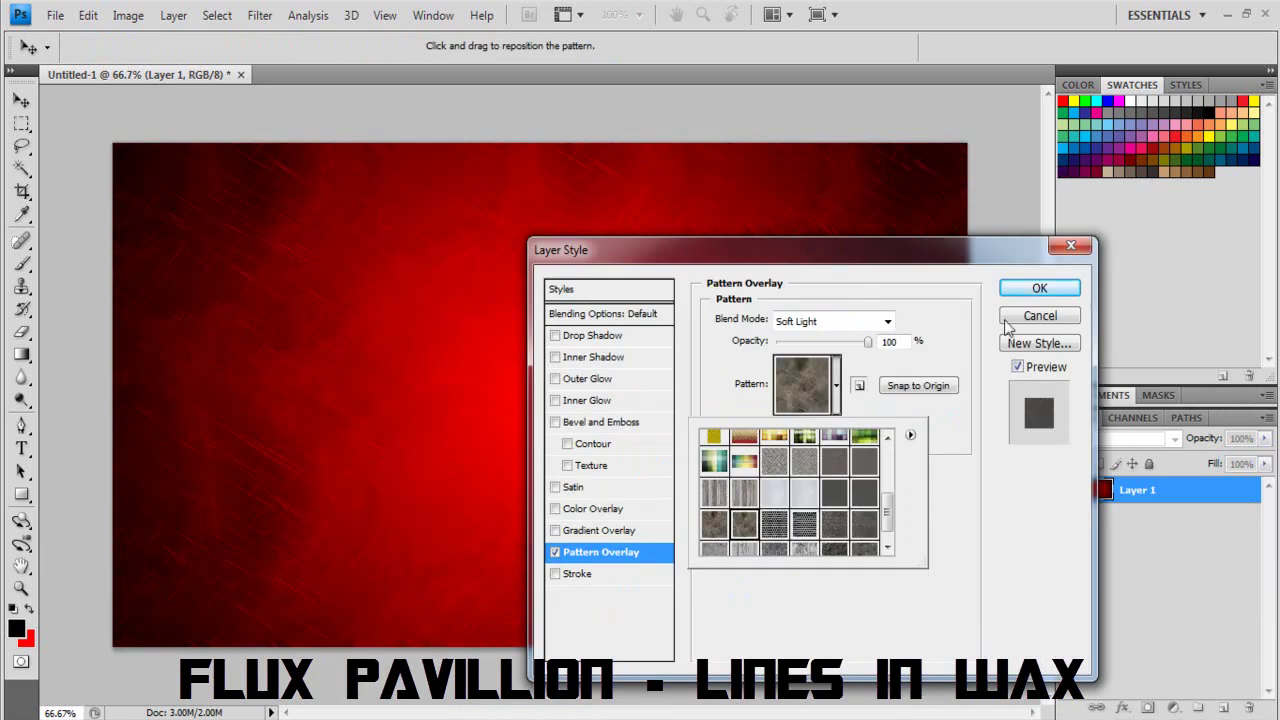
click(1040, 288)
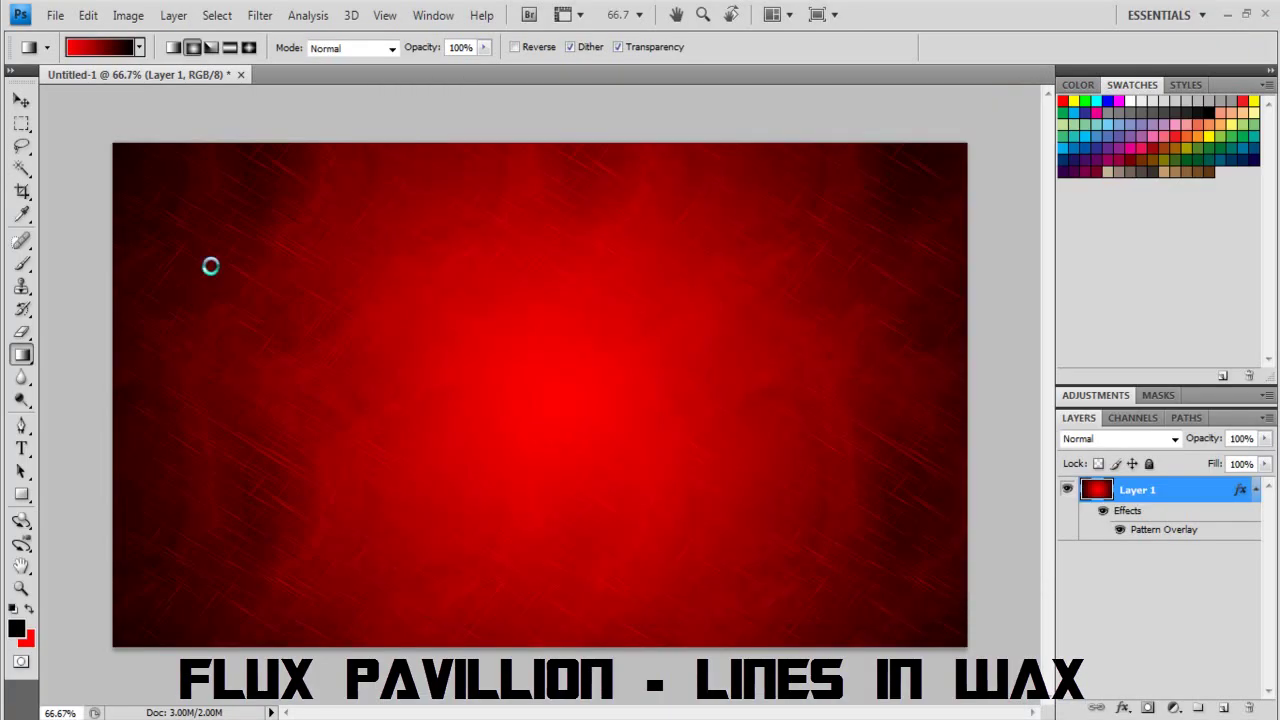
- Set the eraser size to 32 and zoom to 200% on Darmanitan's face
key(j)
key(e)
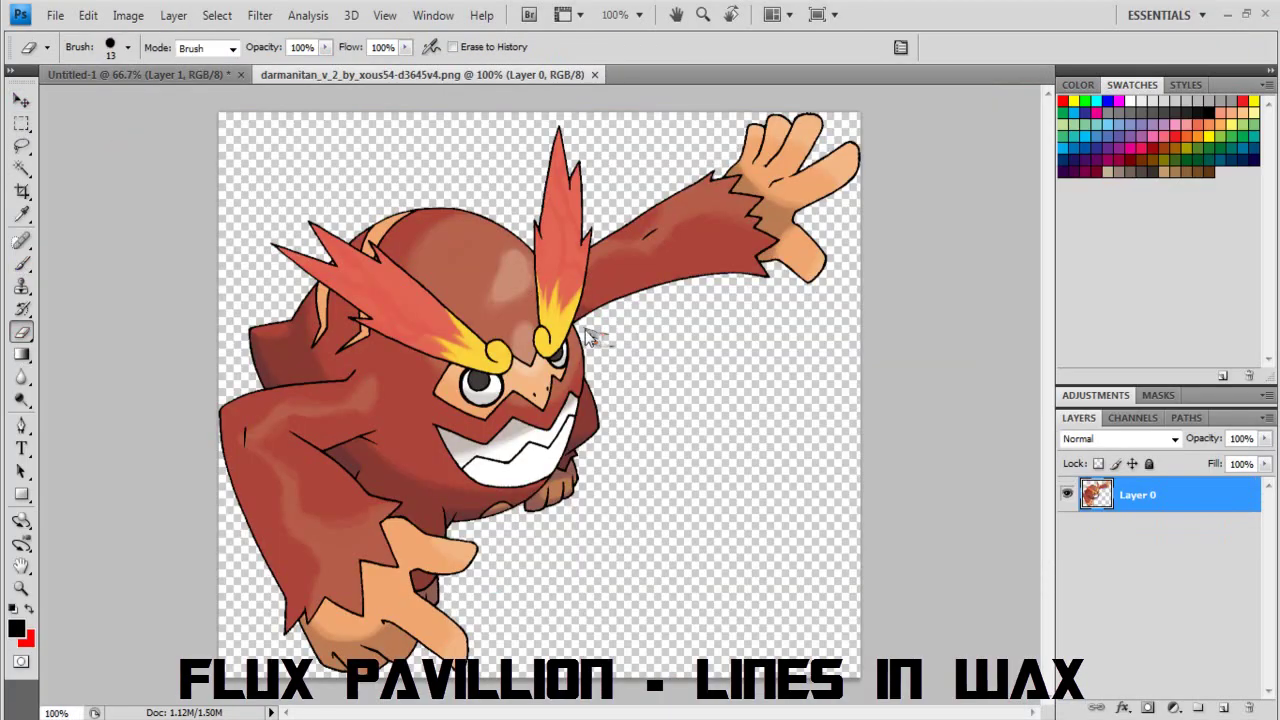
click(128, 47)
click(63, 103)
click(599, 337)
key(z)
click(598, 336)
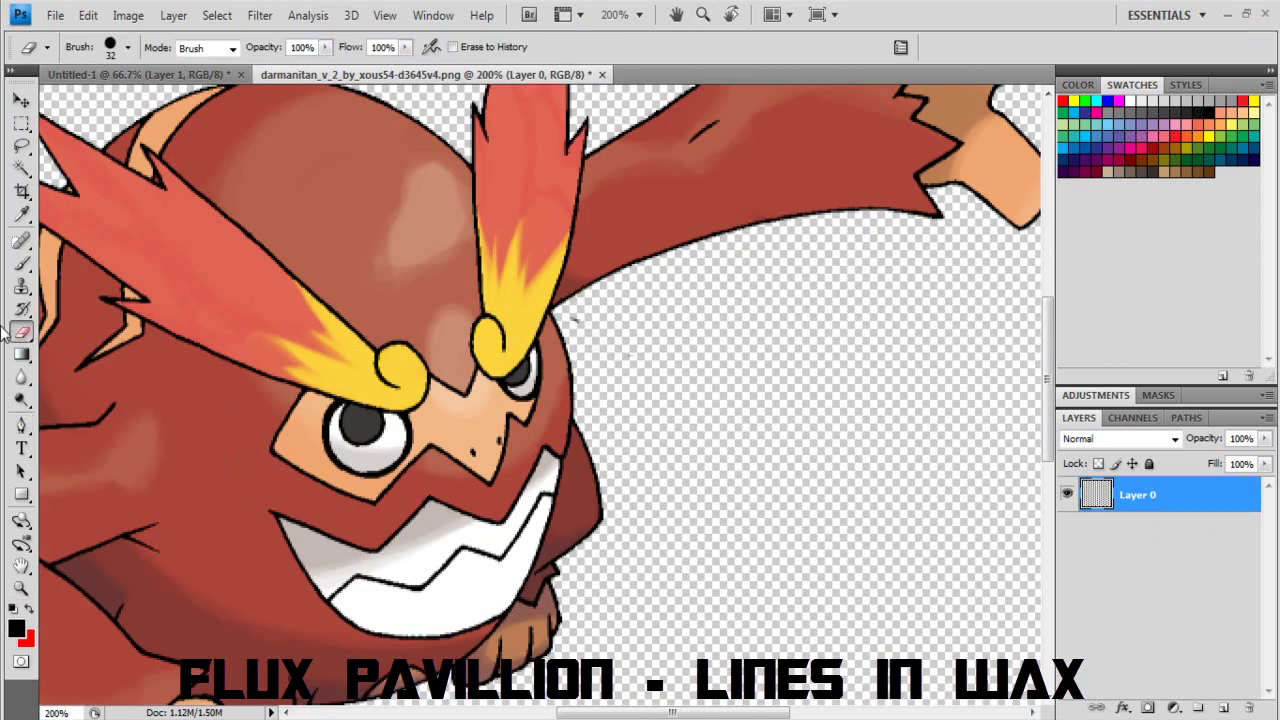
right_click(645, 347)
key(Escape)
key(m)
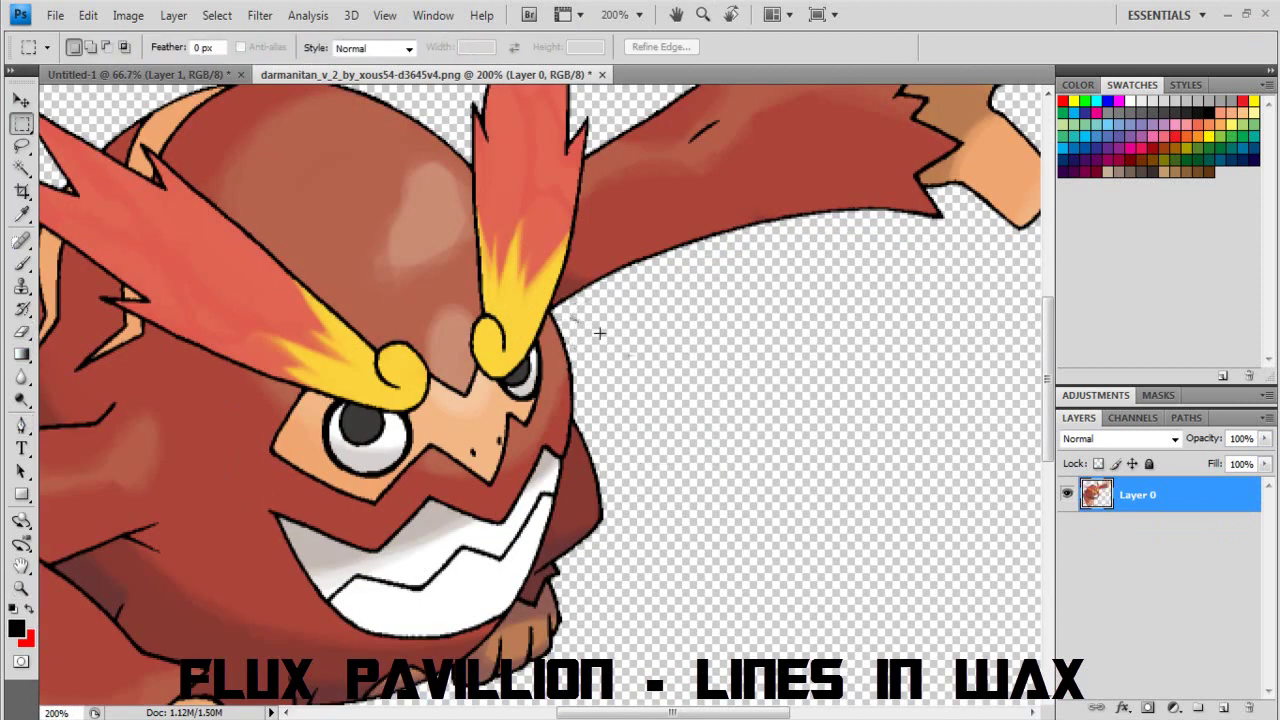
scroll(526, 192, up, 1)
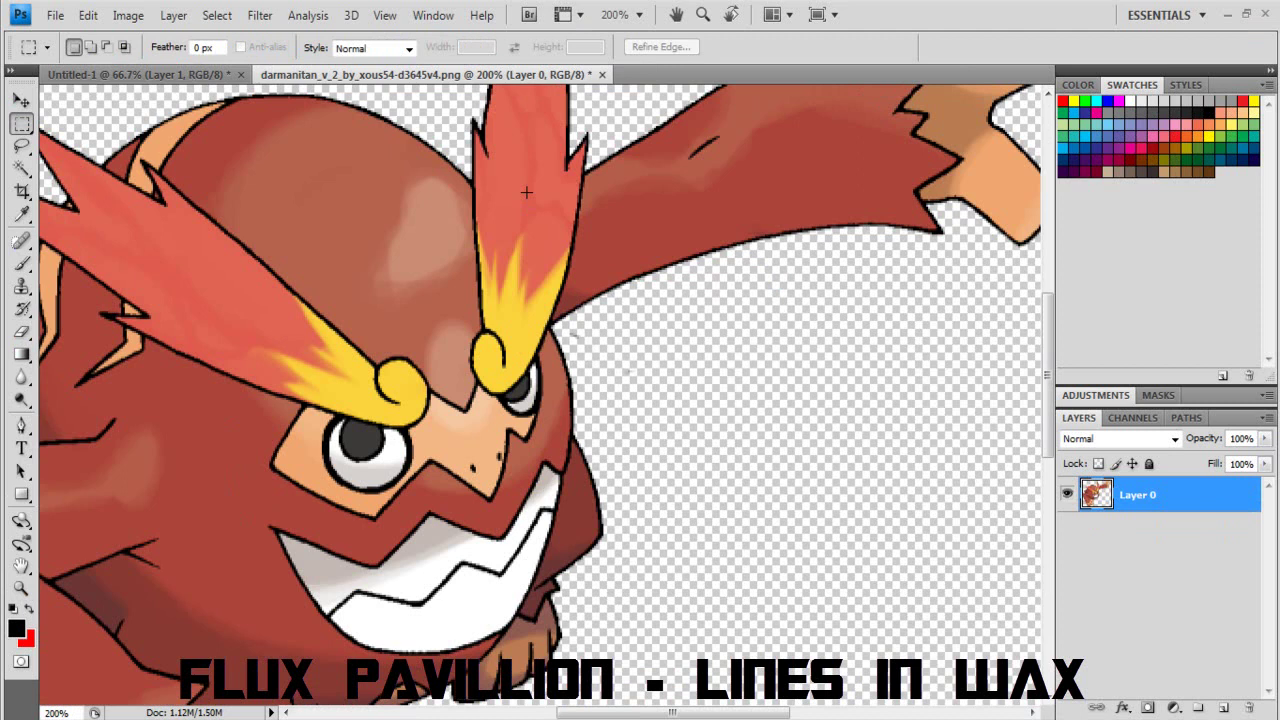
- Copy the whole Darmanitan image and paste it into the red background document
key(ctrl+shift+d)
key(ctrl+d)
click(20, 589)
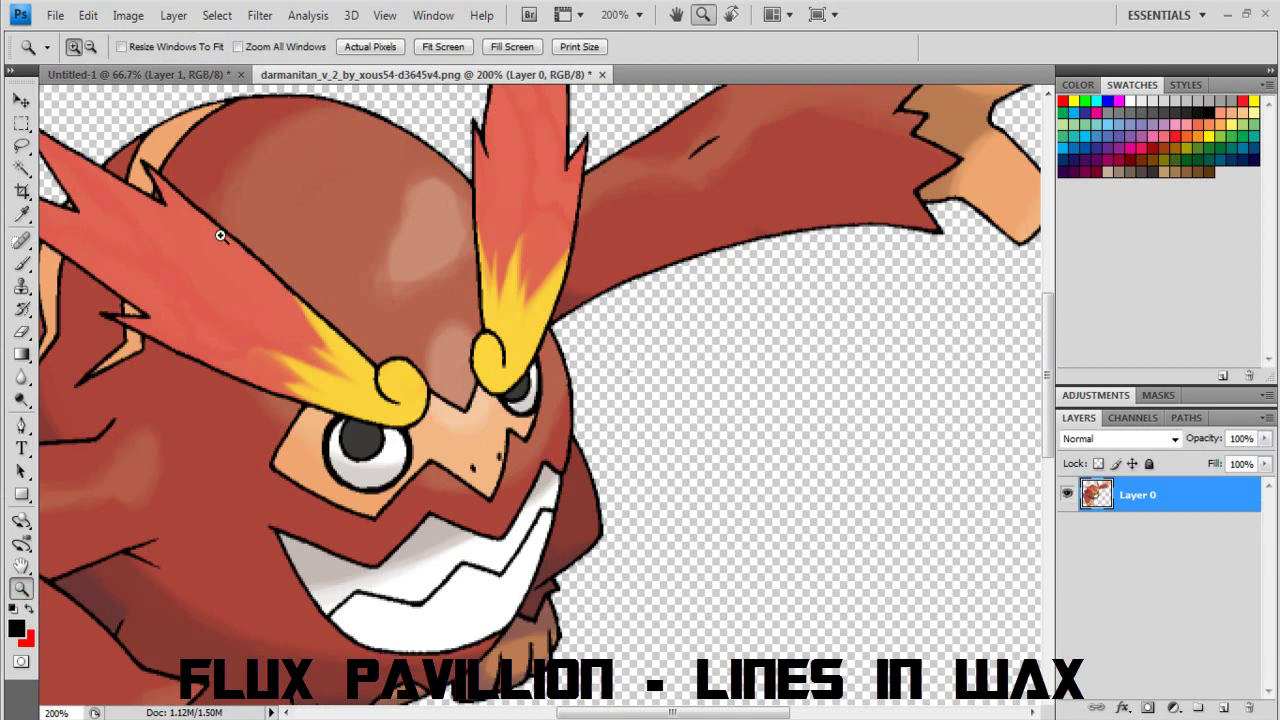
click(220, 236)
key(ctrl+0)
key(m)
key(ctrl+Tab)
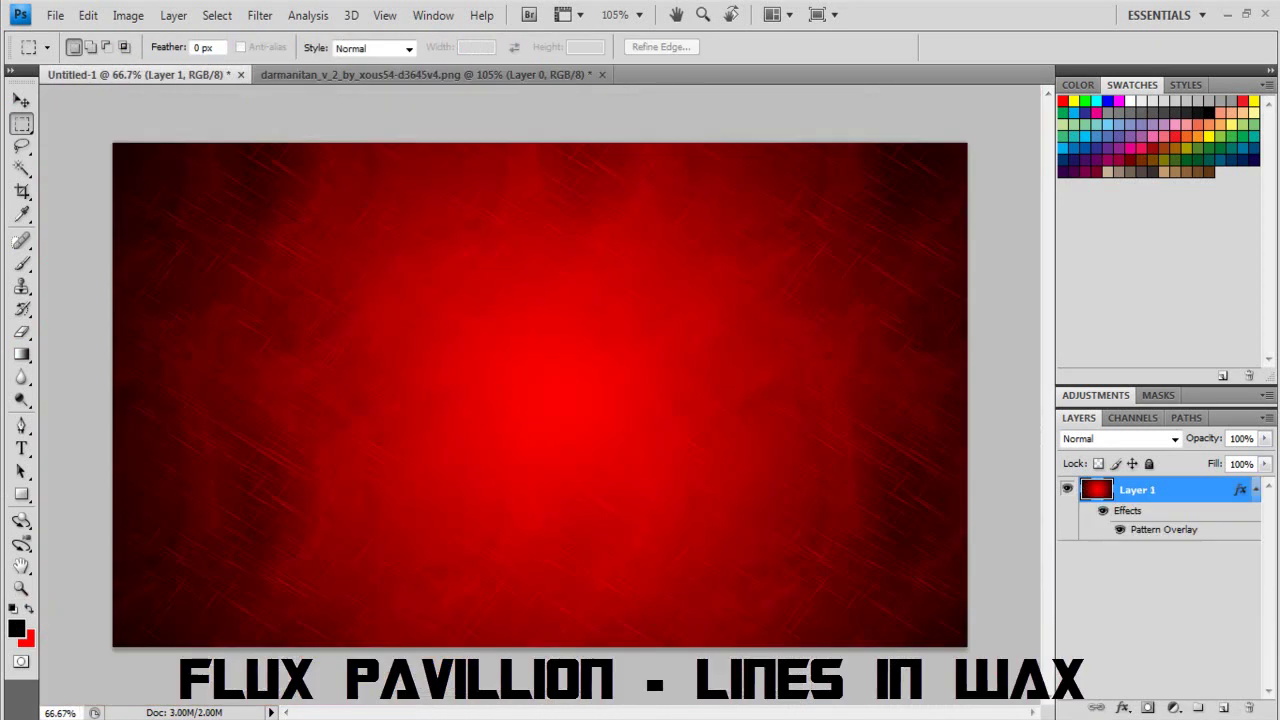
key(ctrl+v)
- Shift Darmanitan up-left and redraw the background's red-to-black radial gradient
key(v)
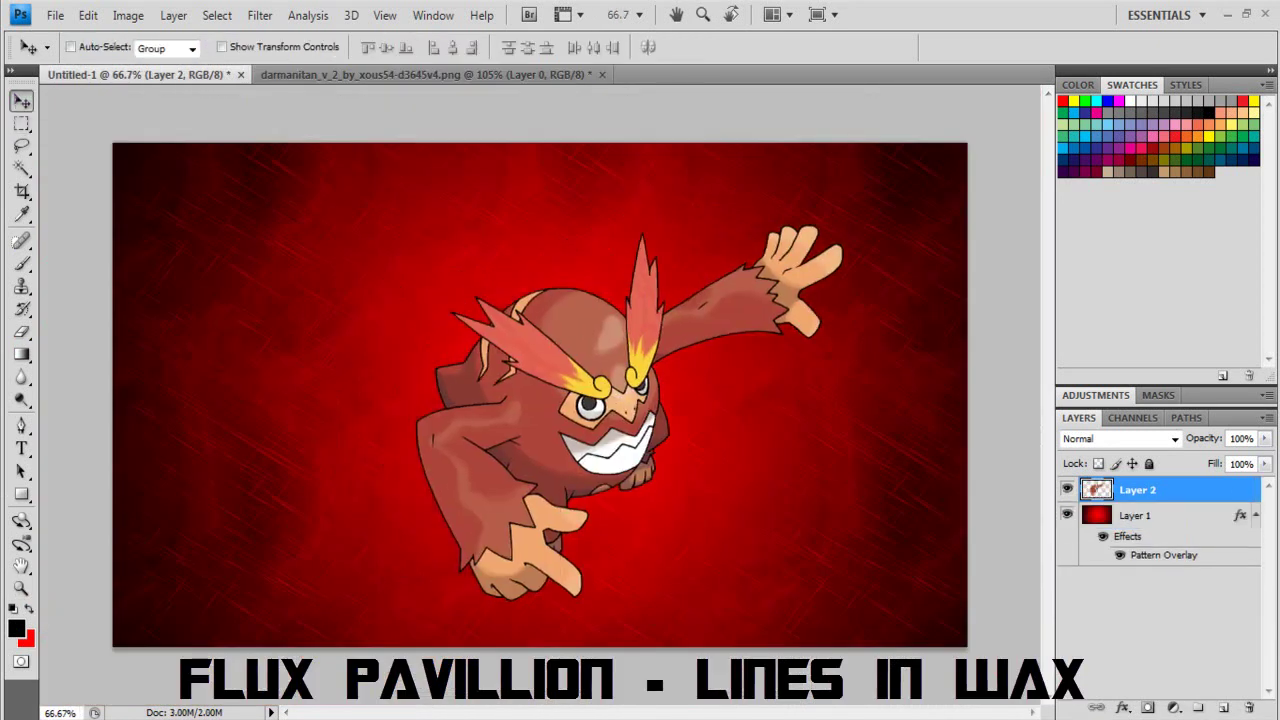
drag(540, 440, 524, 434)
click(1135, 515)
key(g)
key(shift+g)
drag(598, 388, 844, 388)
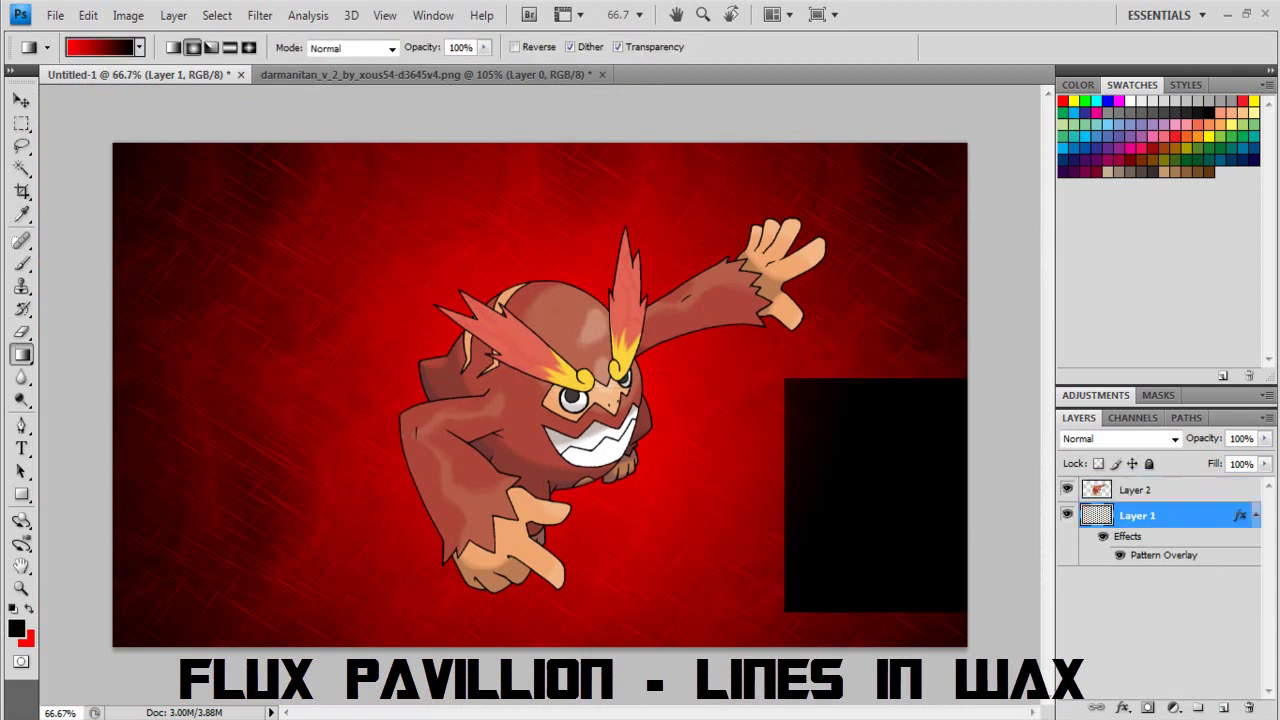
drag(564, 400, 1016, 400)
- Nudge Darmanitan right, add an empty layer above the background, and choose yellow paint
key(v)
click(1135, 490)
drag(500, 440, 532, 440)
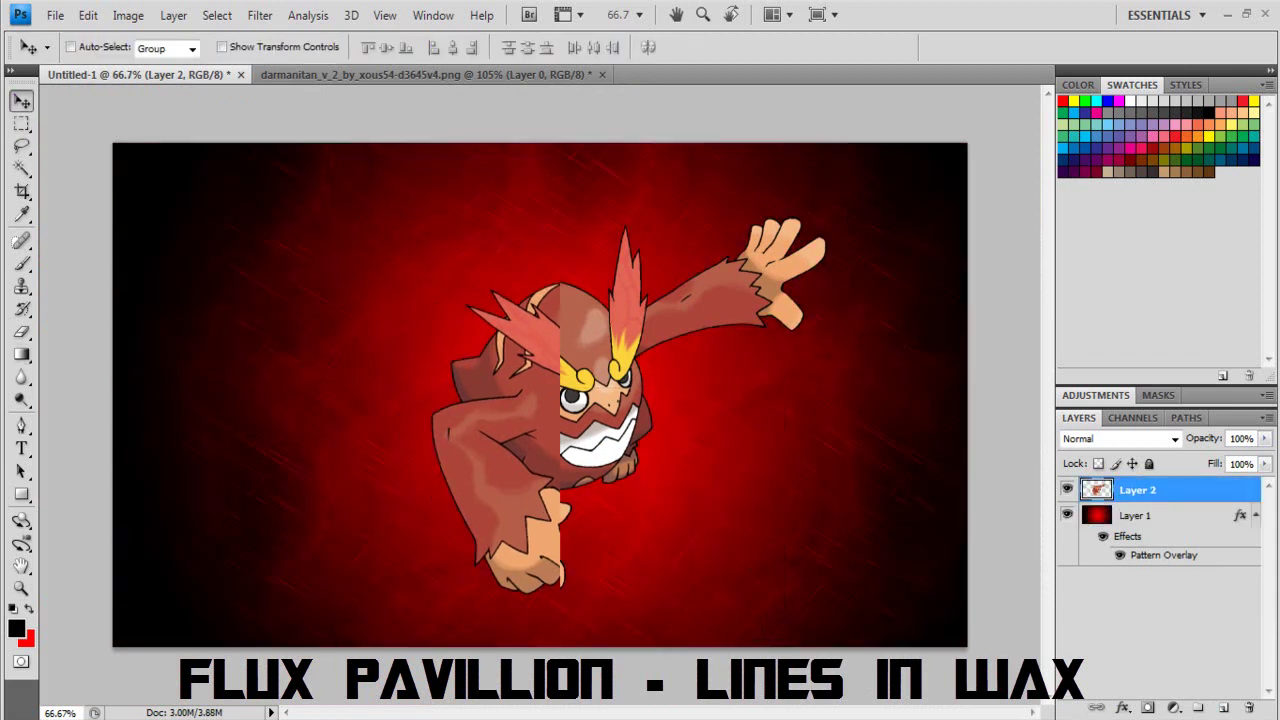
click(1135, 515)
click(1222, 707)
key(b)
click(16, 628)
click(1063, 206)
- Try yellow flame strokes around Darmanitan with an 81-pixel fiery brush, then undo them
drag(795, 212, 735, 258)
key(ctrl+z)
drag(600, 268, 406, 272)
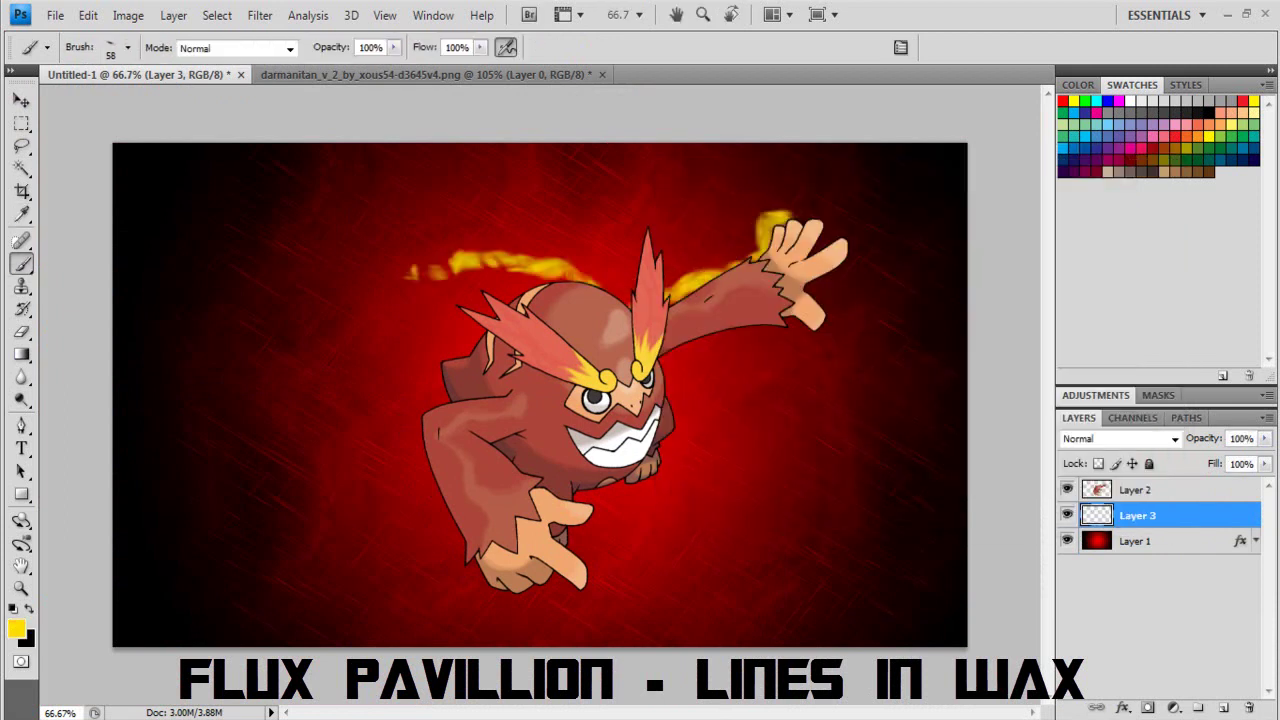
drag(495, 598, 348, 300)
click(128, 48)
click(101, 270)
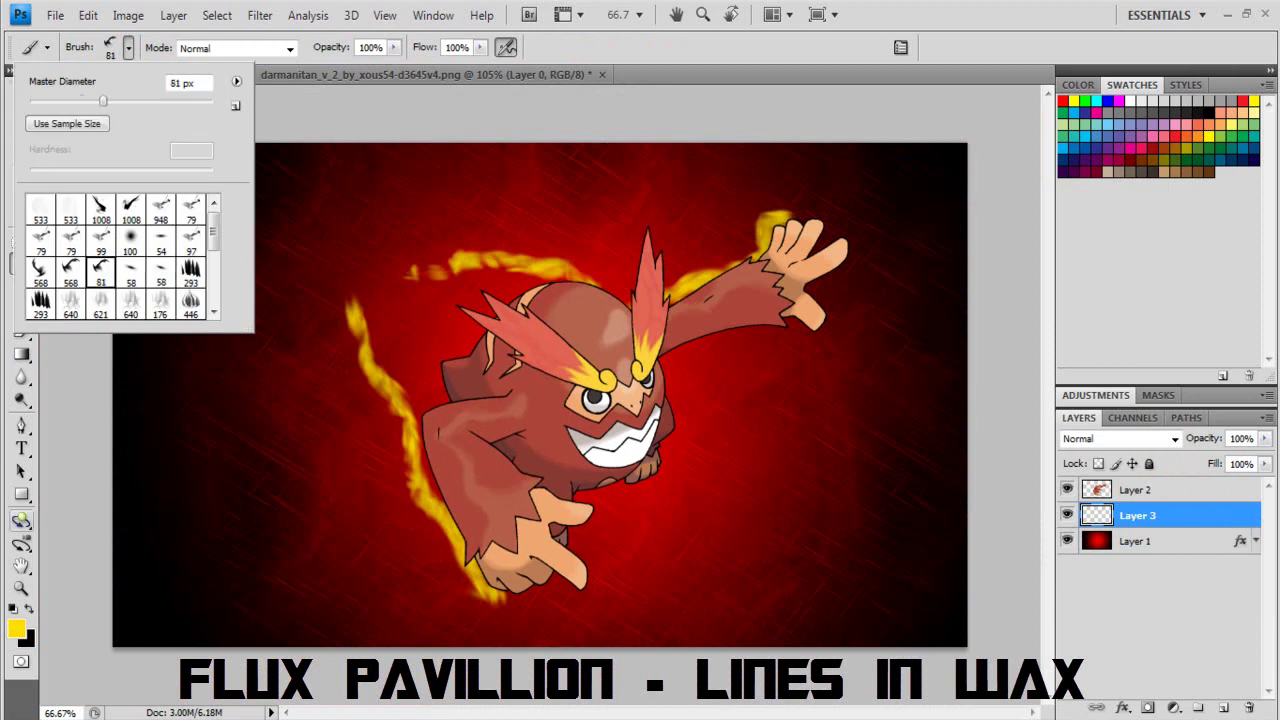
drag(580, 235, 420, 370)
key(ctrl+z)
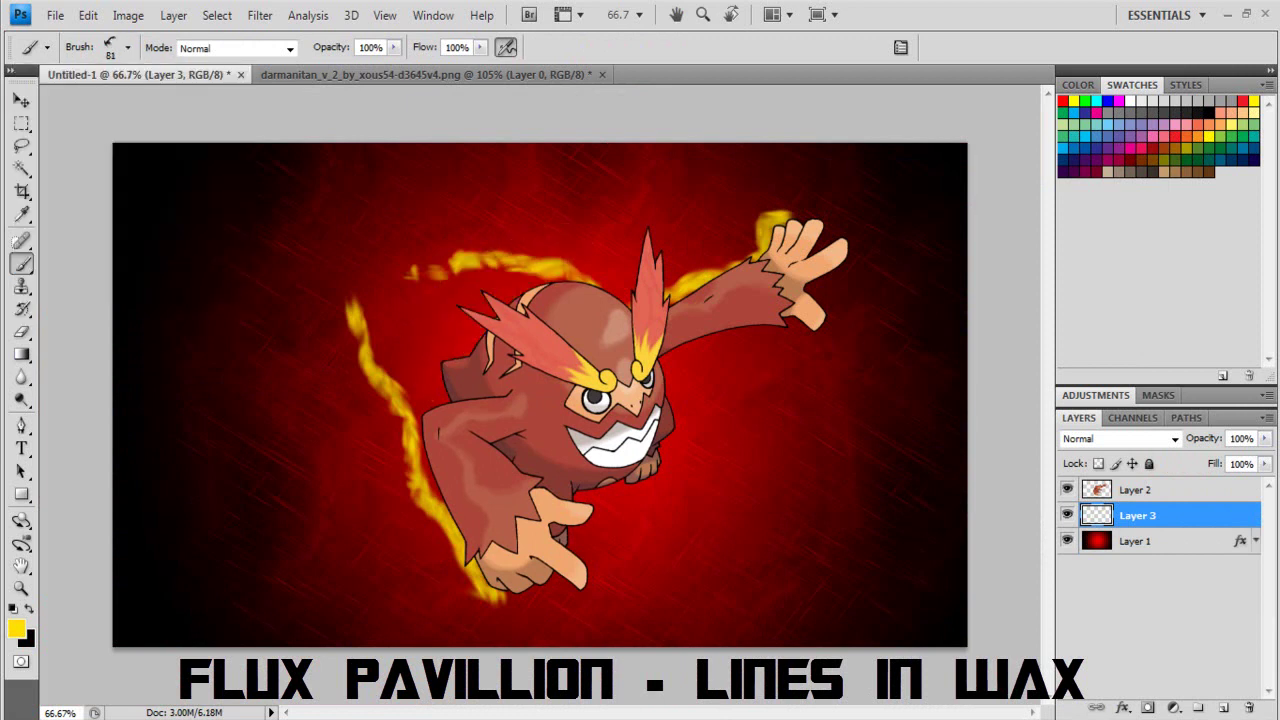
key(ctrl+alt+z)
key(ctrl+alt+z)
key(ctrl+alt+z)
- Test orange flame strokes near the raised arm, including with a 55-pixel brush, then undo
click(16, 628)
click(1088, 206)
drag(720, 262, 806, 186)
drag(750, 235, 670, 300)
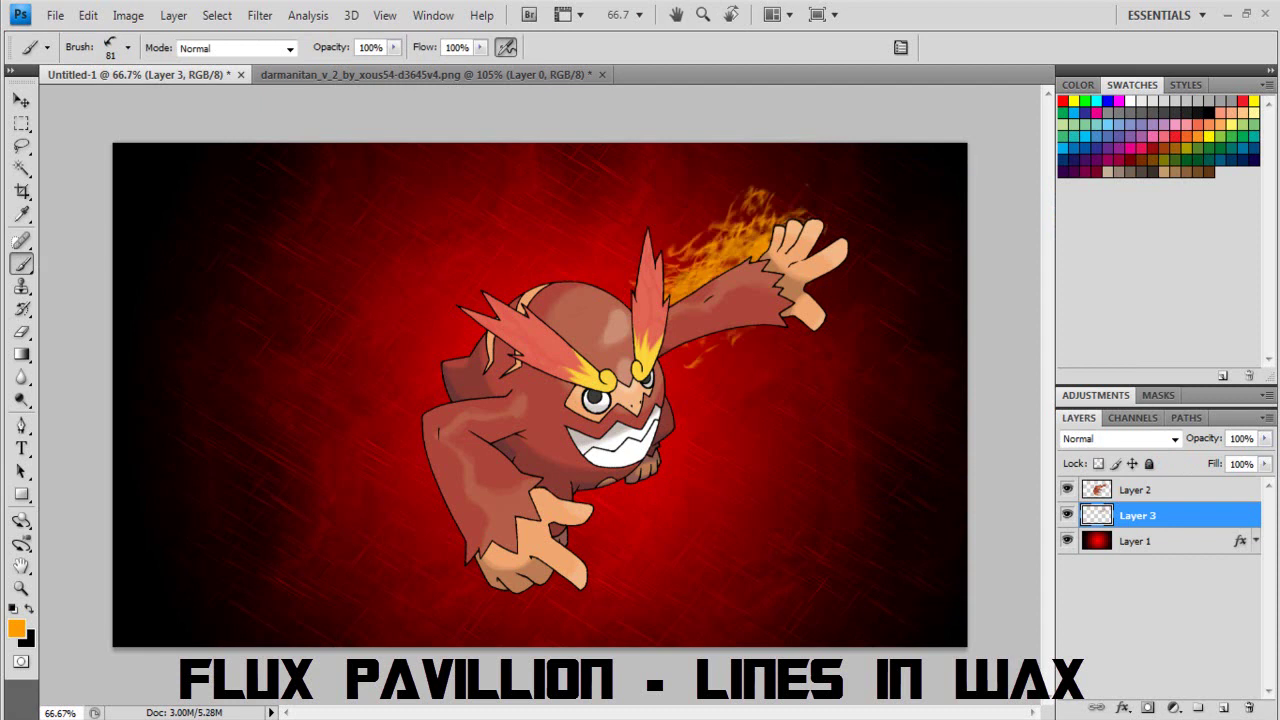
key(ctrl+alt+z)
key(ctrl+alt+z)
key(ctrl+alt+z)
click(118, 47)
scroll(130, 270, down, 3)
double_click(100, 260)
mouse_move(740, 235)
mouse_down()
mouse_move(700, 270)
mouse_move(631, 290)
mouse_up()
key(ctrl+alt+z)
- With red as secondary colour, paint flames by the raised hand and up the left side and head
click(24, 638)
click(1063, 203)
mouse_move(765, 205)
mouse_down()
mouse_move(735, 255)
mouse_move(668, 298)
mouse_up()
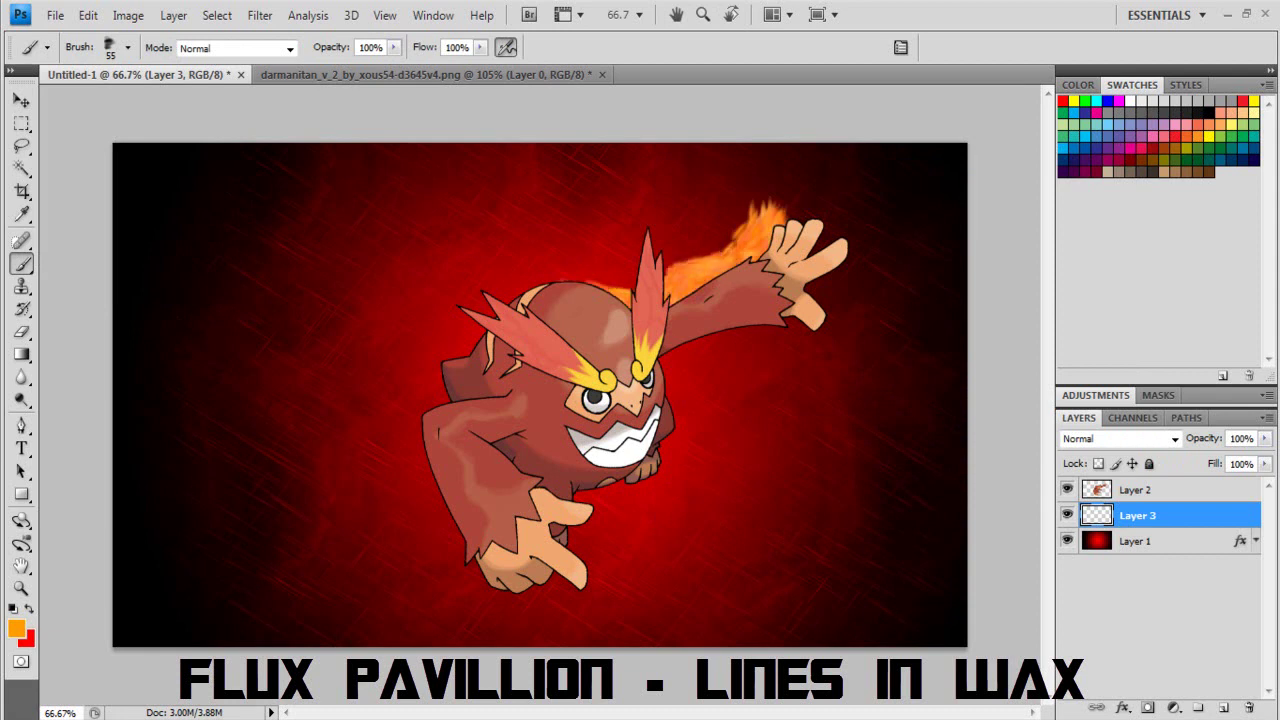
drag(515, 290, 450, 320)
mouse_move(492, 598)
mouse_down()
mouse_move(422, 500)
mouse_move(375, 332)
mouse_up()
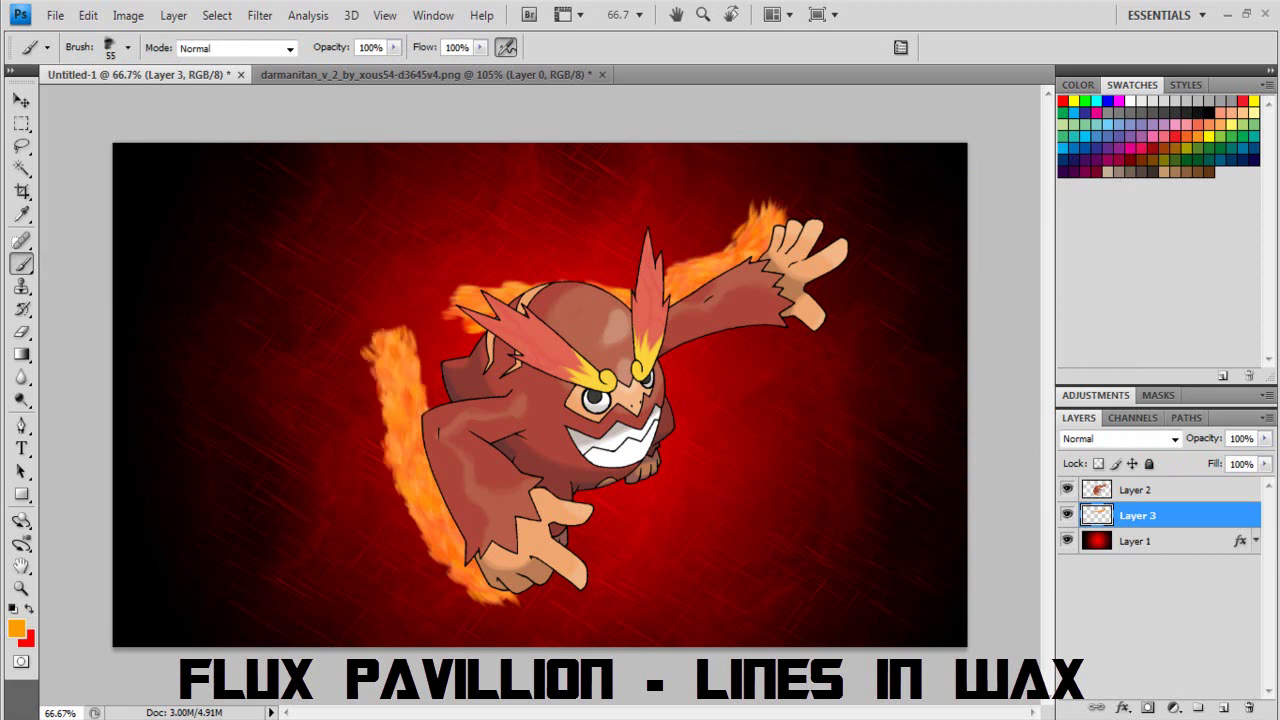
mouse_move(455, 330)
mouse_down()
mouse_move(402, 372)
mouse_move(395, 300)
mouse_up()
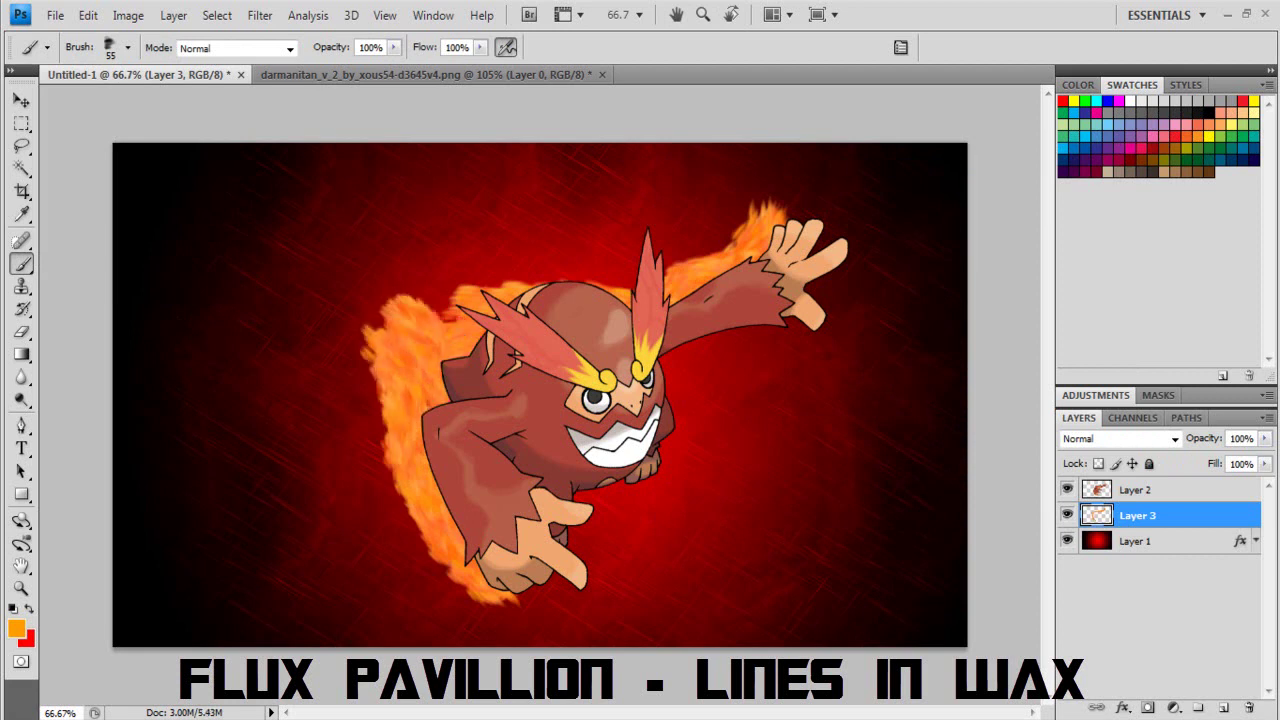
mouse_move(600, 270)
mouse_down()
mouse_move(470, 265)
mouse_move(420, 285)
mouse_move(410, 320)
mouse_move(355, 260)
mouse_move(470, 262)
mouse_move(322, 250)
mouse_up()
mouse_move(390, 315)
mouse_down()
mouse_move(352, 375)
mouse_move(355, 258)
mouse_up()
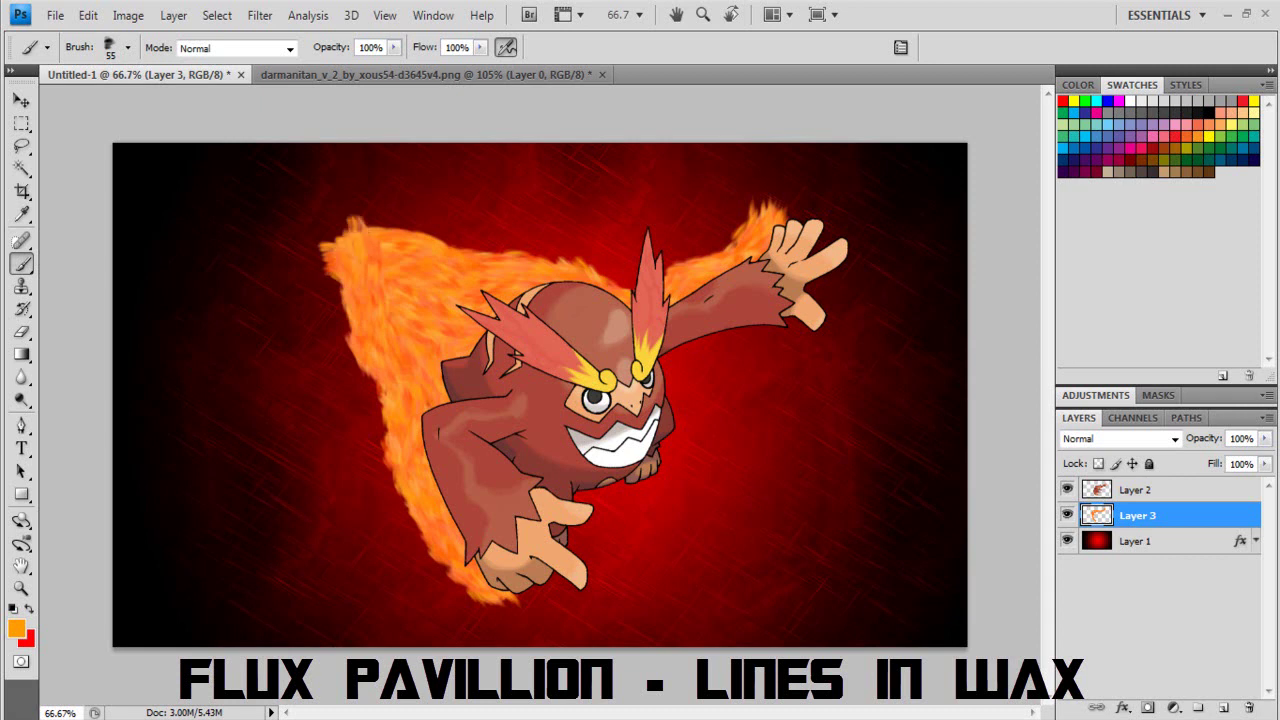
- With an 81-pixel brush, paint flames around the right hand, below the legs and the body's right side
click(127, 47)
scroll(120, 260, down, 3)
scroll(120, 260, down, 3)
double_click(110, 300)
mouse_move(800, 190)
mouse_down()
mouse_move(860, 300)
mouse_move(775, 370)
mouse_up()
drag(495, 635, 655, 480)
drag(740, 395, 650, 540)
mouse_move(690, 425)
mouse_down()
mouse_move(770, 360)
mouse_move(840, 330)
mouse_up()
- Create a new empty layer for the rings
key(m)
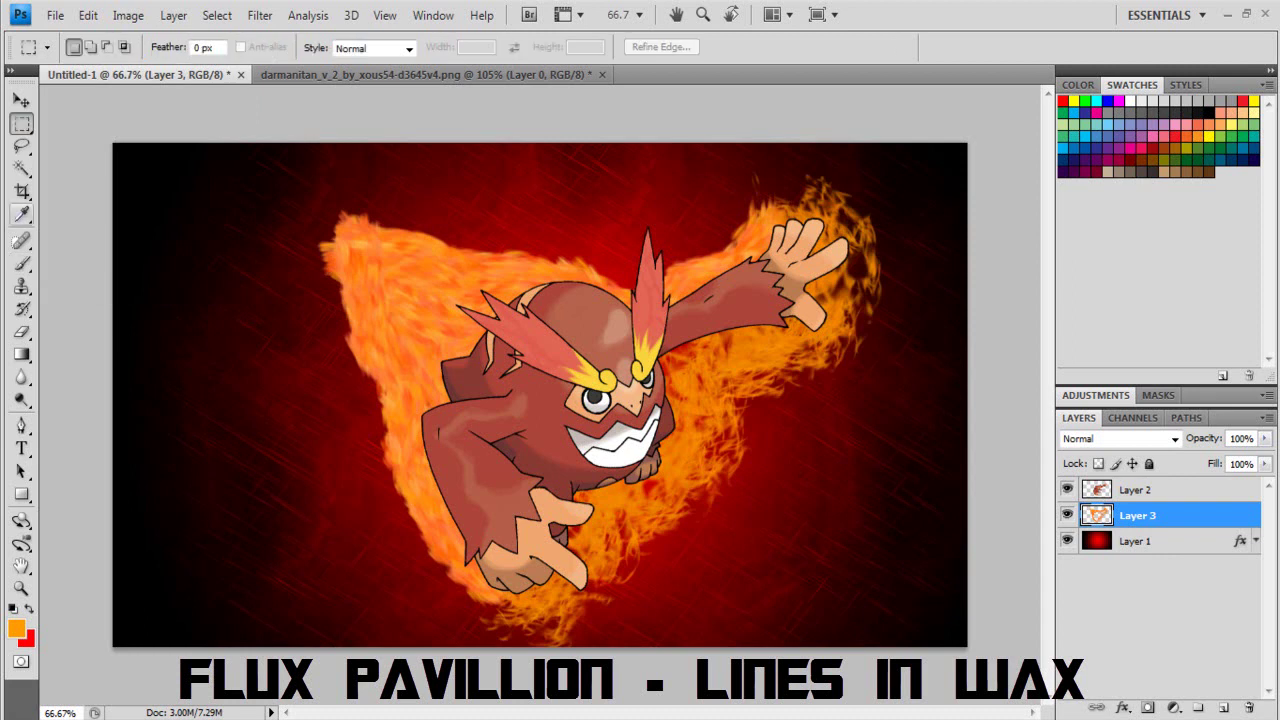
key(v)
key(ctrl+shift+alt+n)
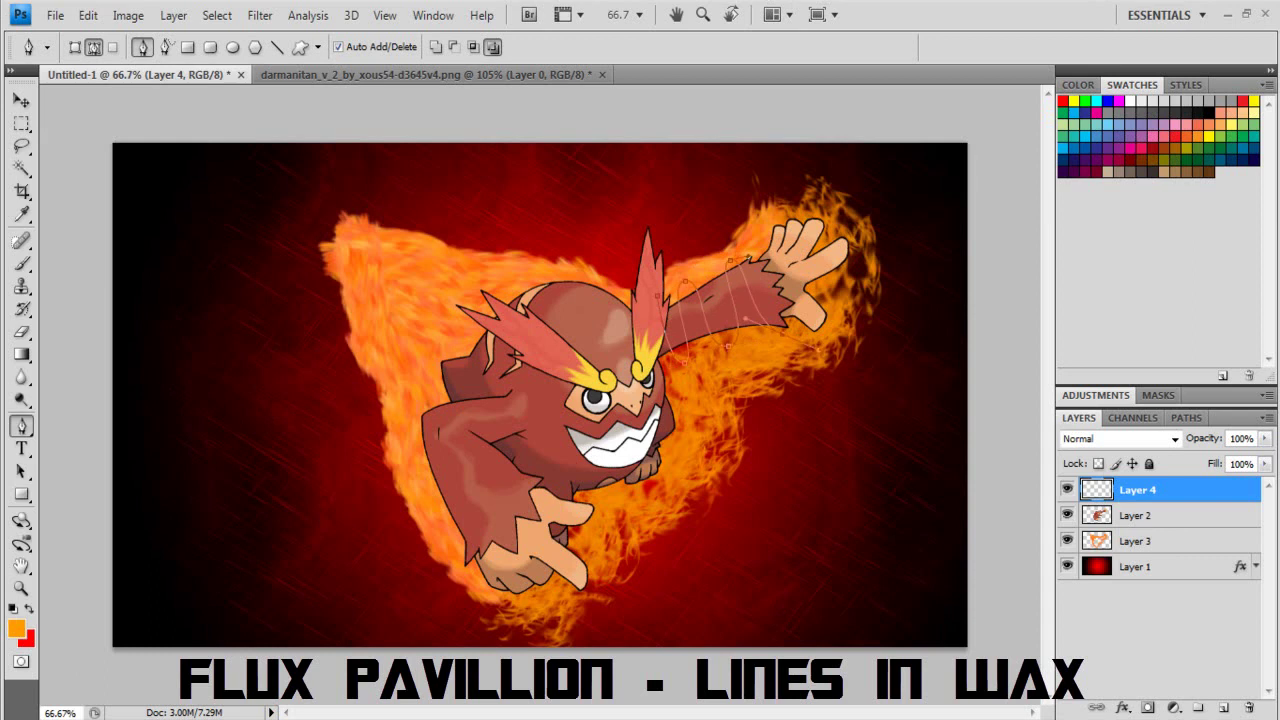
- Review the eraser and brush size settings and the ring path's stroke options
key(e)
click(128, 47)
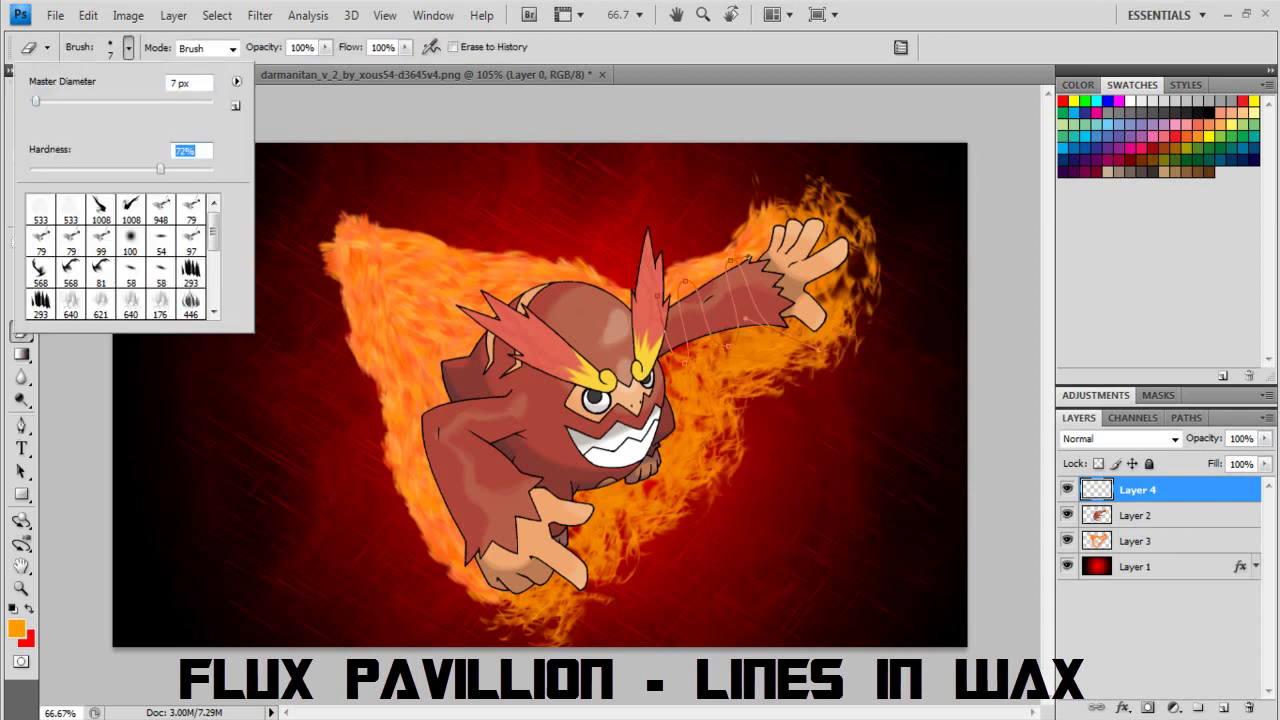
key(Escape)
right_click(737, 337)
click(814, 474)
key(Escape)
key(p)
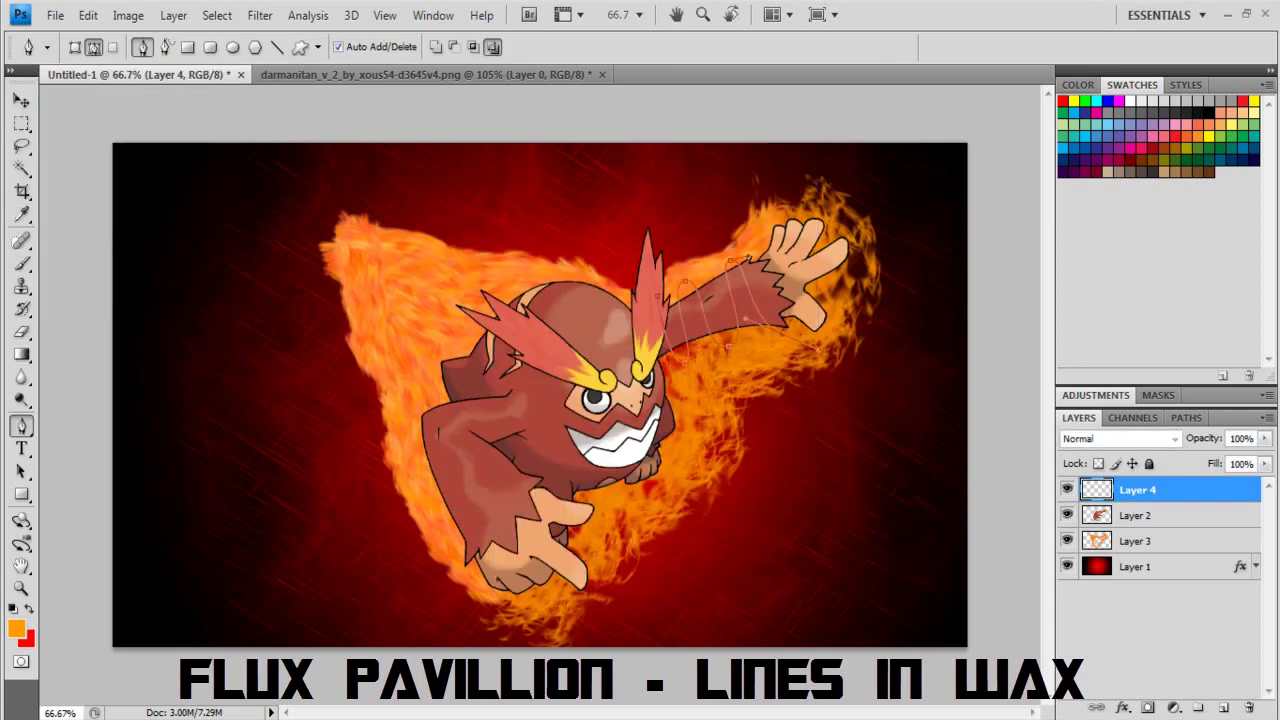
key(b)
click(128, 47)
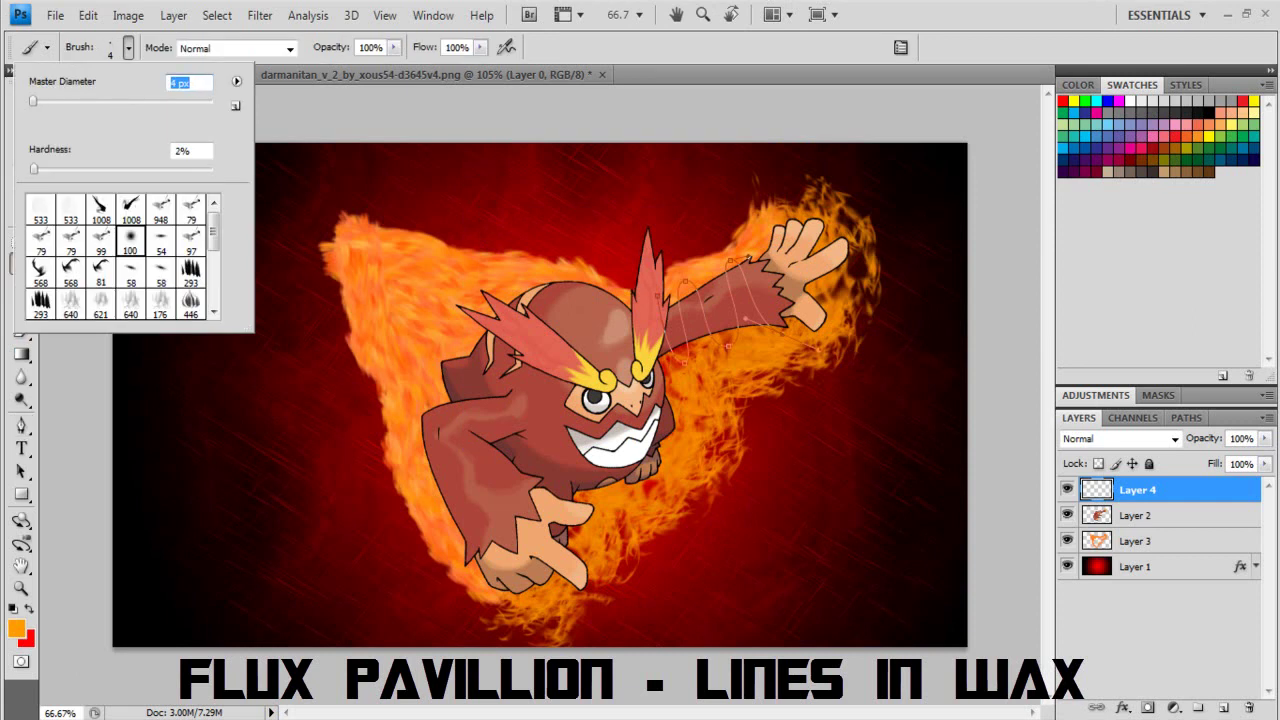
key(Return)
- Stroke the ring path around Darmanitan's arm with the brush in red
key(p)
right_click(752, 306)
click(814, 486)
click(754, 247)
right_click(708, 294)
key(Escape)
key(x)
right_click(732, 306)
click(790, 474)
click(757, 232)
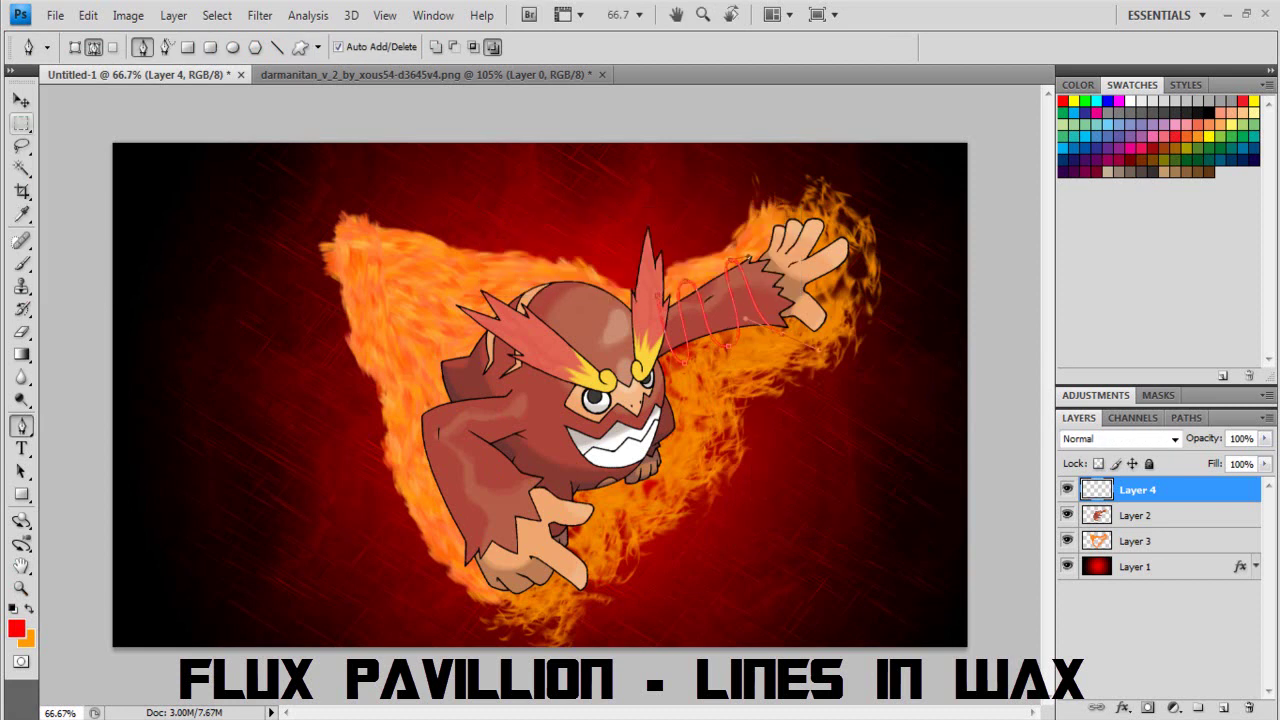
- Select the rings work path, check the brush library options, and hide the path outline
click(1187, 418)
click(1150, 438)
key(b)
click(128, 47)
click(236, 81)
key(Escape)
key(p)
right_click(688, 322)
key(Escape)
key(m)
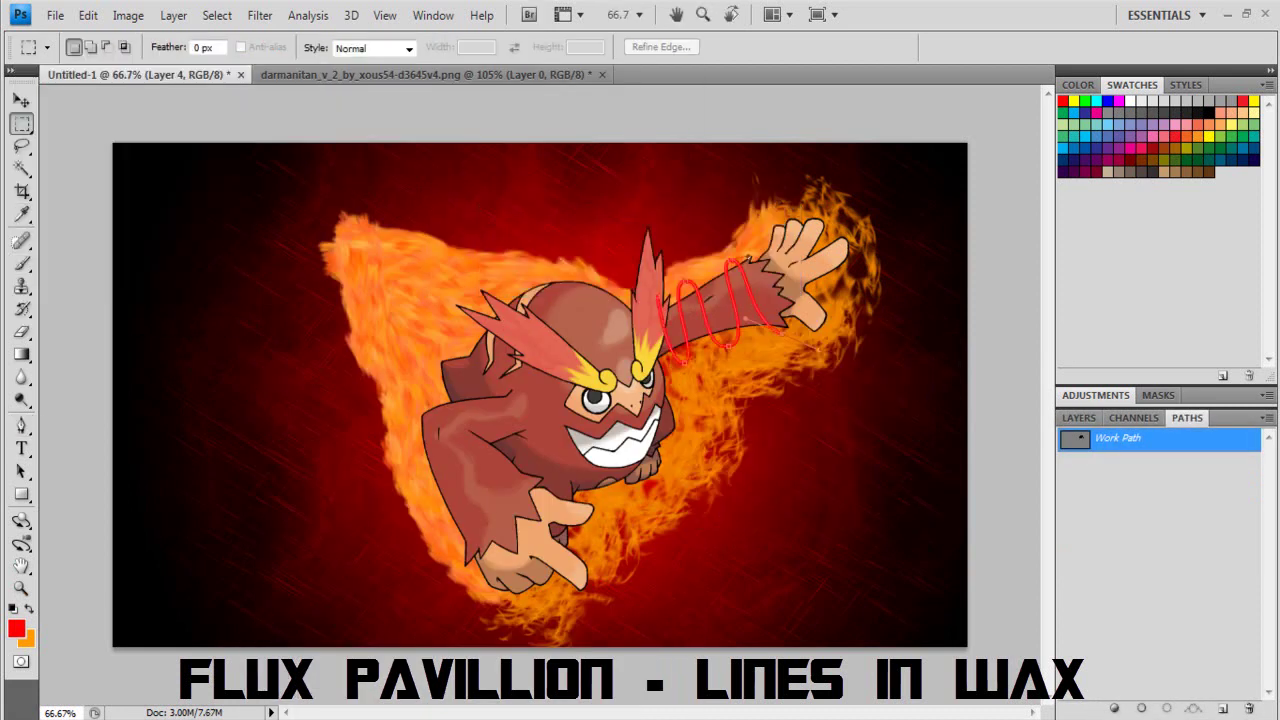
key(F7)
key(e)
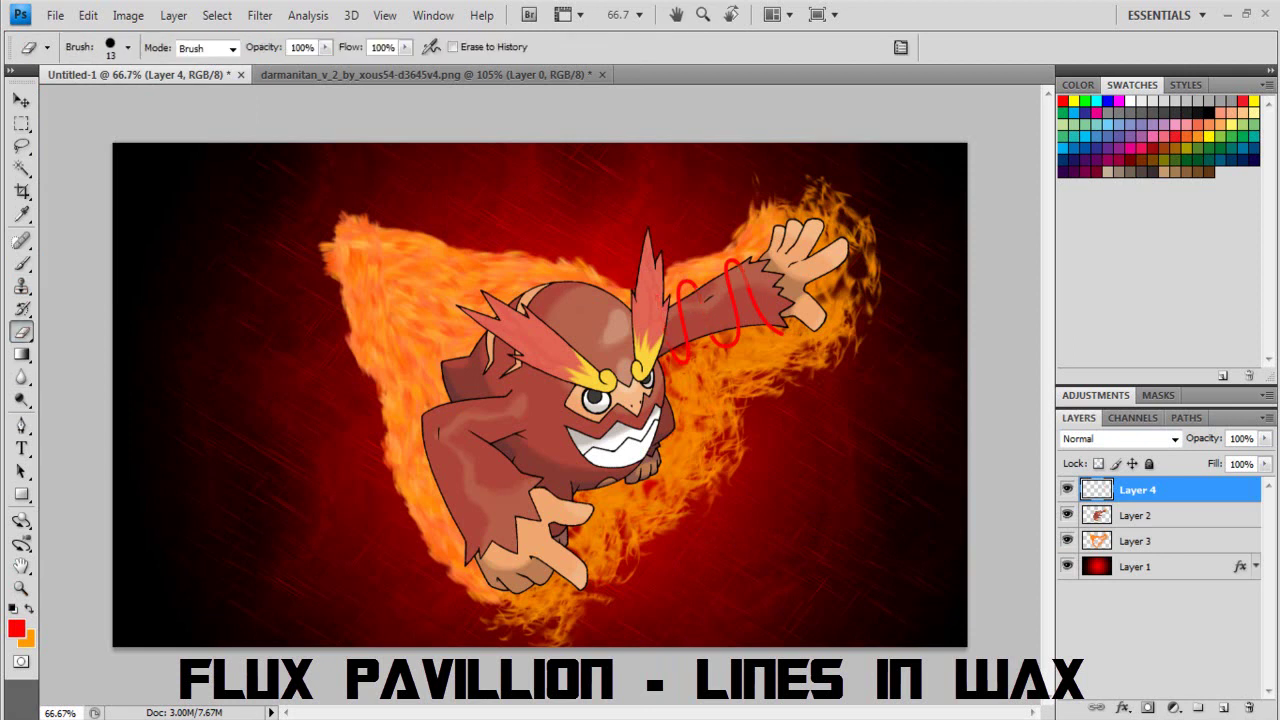
- Replace the rings' colour overlay with a Linear Light pattern overlay
key(m)
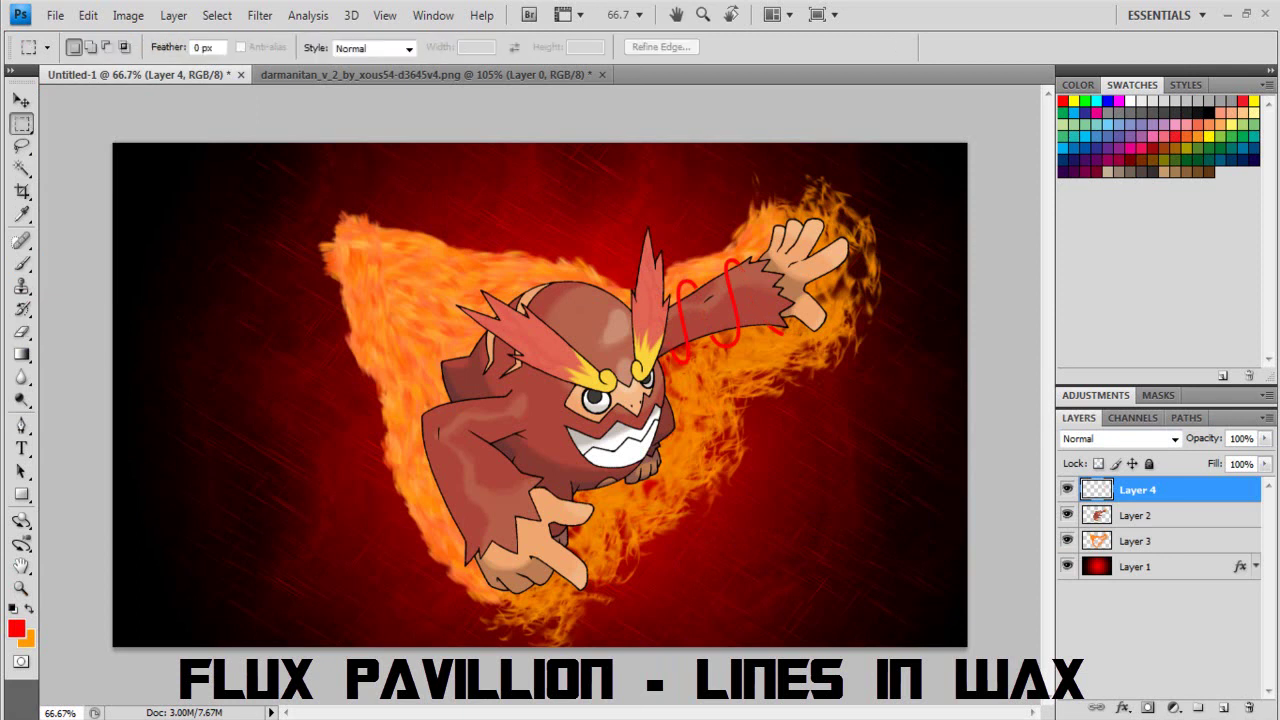
double_click(1200, 489)
click(27, 516)
click(70, 560)
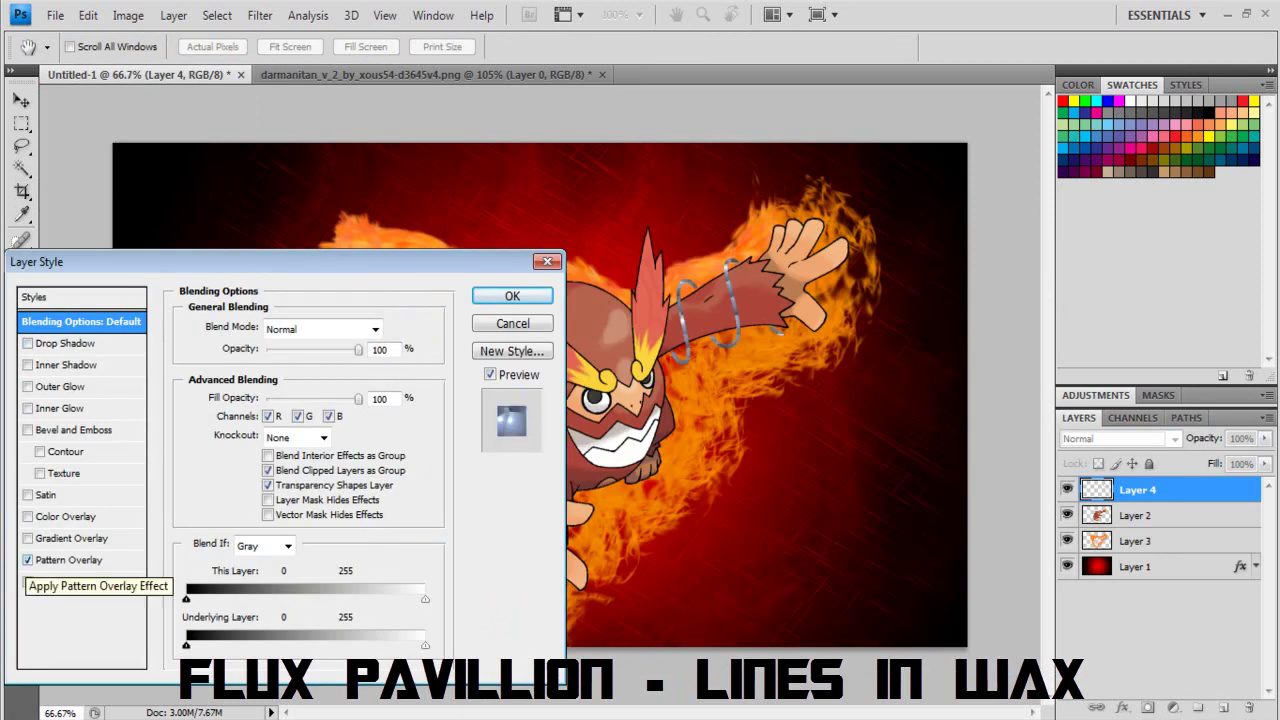
click(305, 329)
click(340, 305)
click(309, 393)
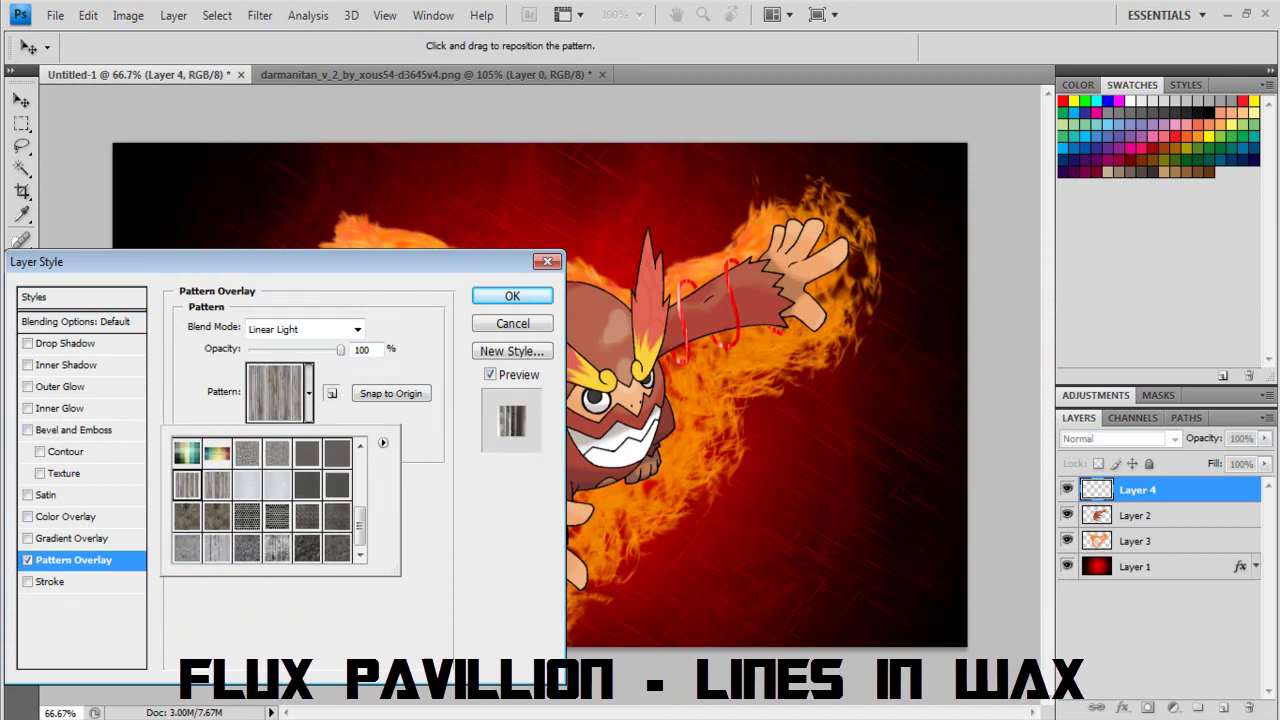
key(Return)
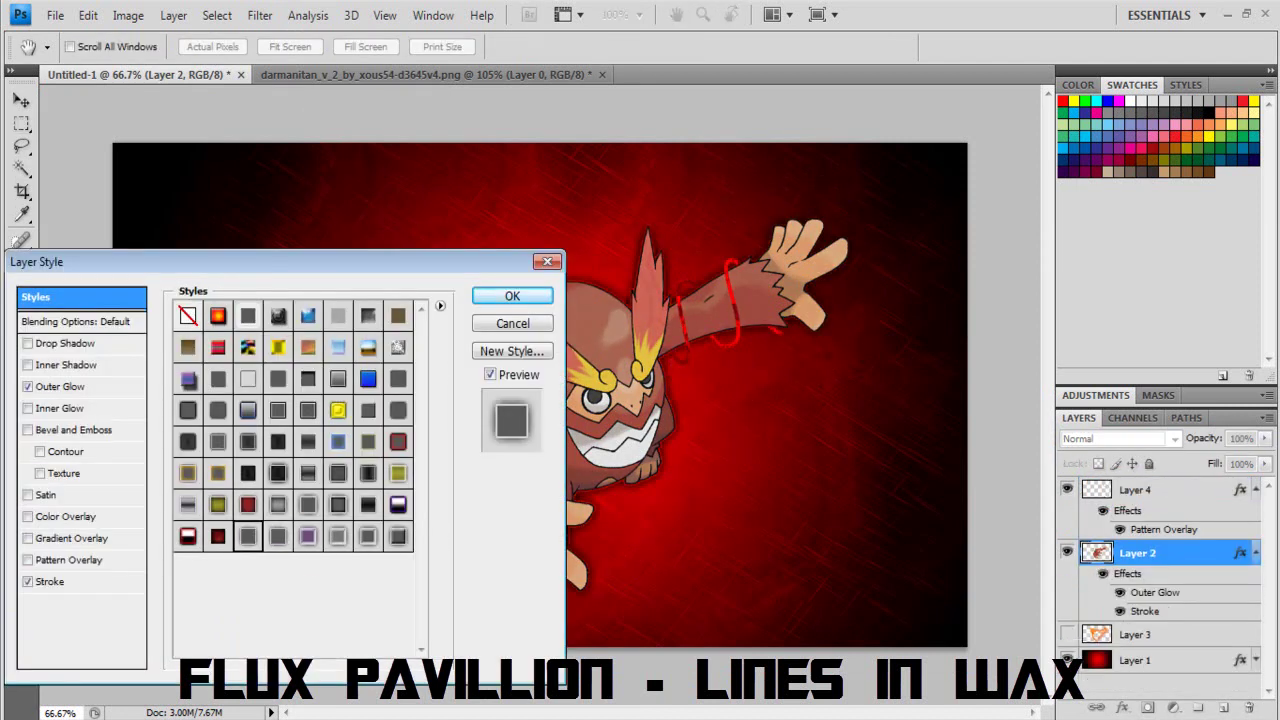
- Give Darmanitan a Vivid Light grunge pattern overlay and a faint black Normal outer glow
click(70, 560)
click(309, 393)
click(305, 329)
click(300, 300)
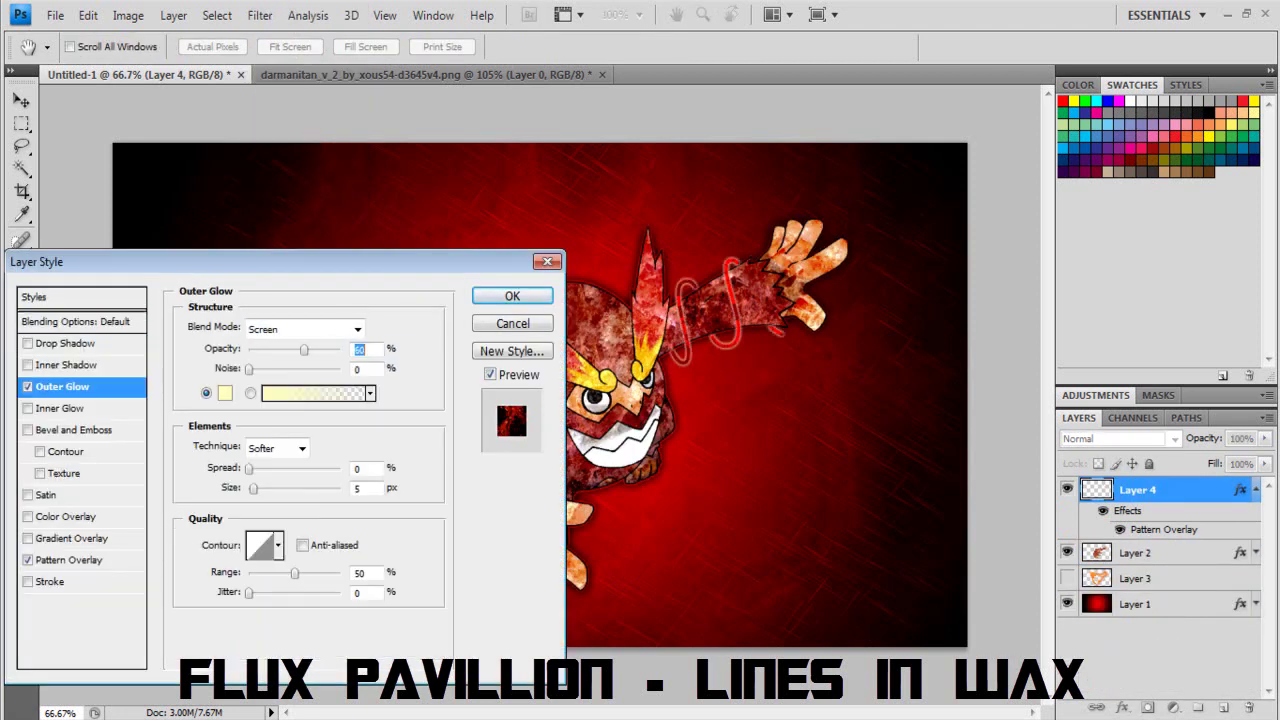
click(305, 329)
click(300, 8)
click(512, 296)
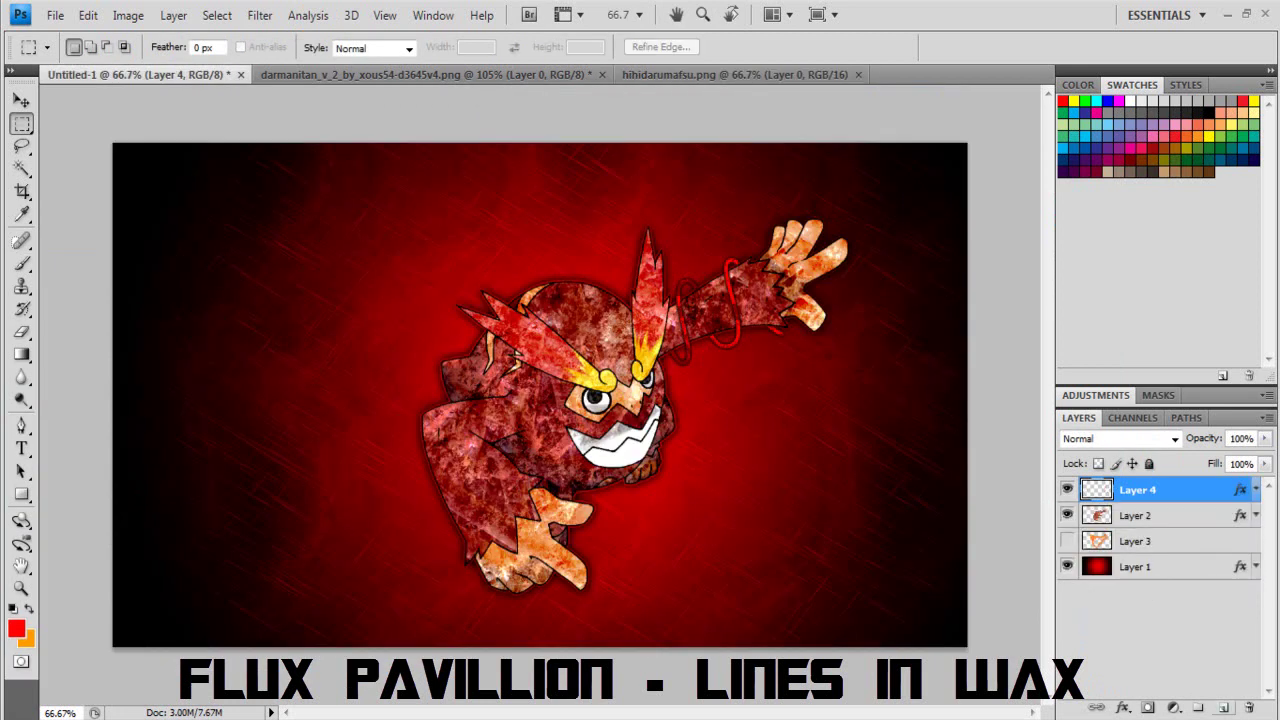
- Paste the Hihidaruma text, scale it down, tilt it, and place it below Darmanitan
key(ctrl+v)
key(v)
drag(571, 371, 575, 428)
key(ctrl+t)
drag(943, 622, 751, 617)
mouse_move(456, 510)
mouse_down()
mouse_move(575, 512)
mouse_move(564, 514)
mouse_up()
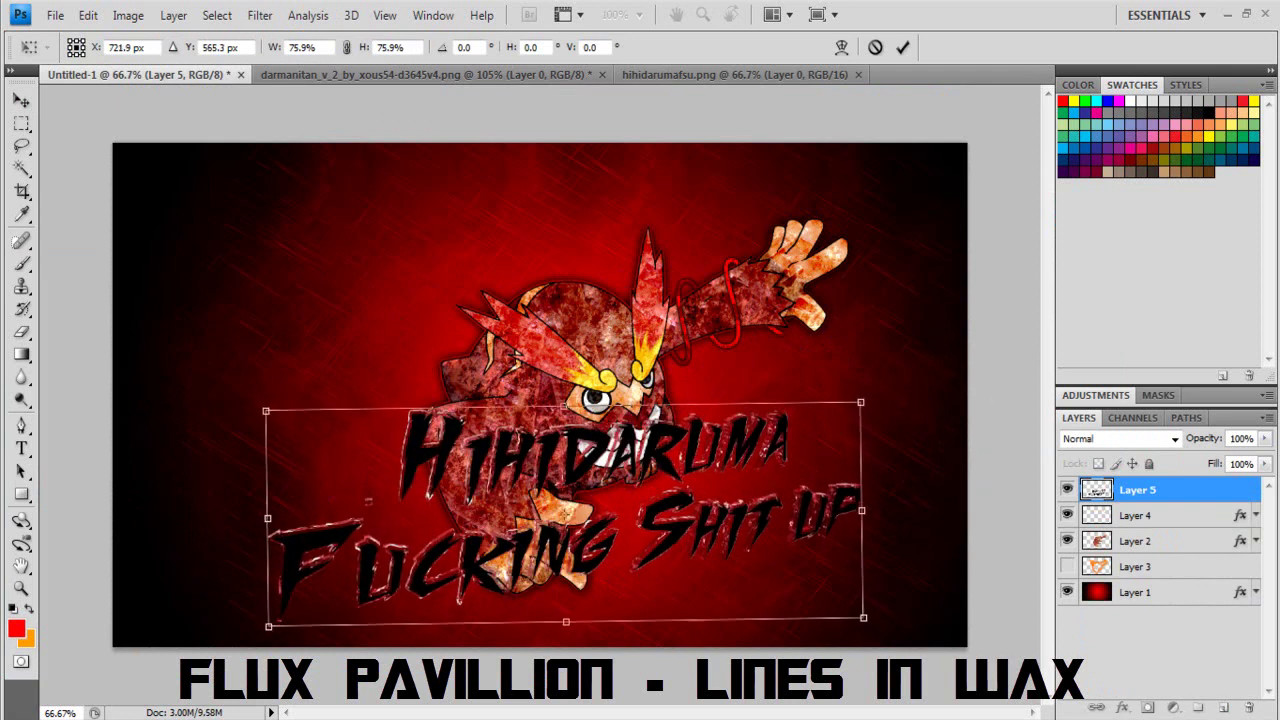
drag(880, 640, 895, 600)
drag(564, 514, 600, 505)
click(22, 123)
- Move the Darmanitan and rings layers together to the left
key(Return)
click(1135, 541)
ctrl+click(1135, 515)
key(v)
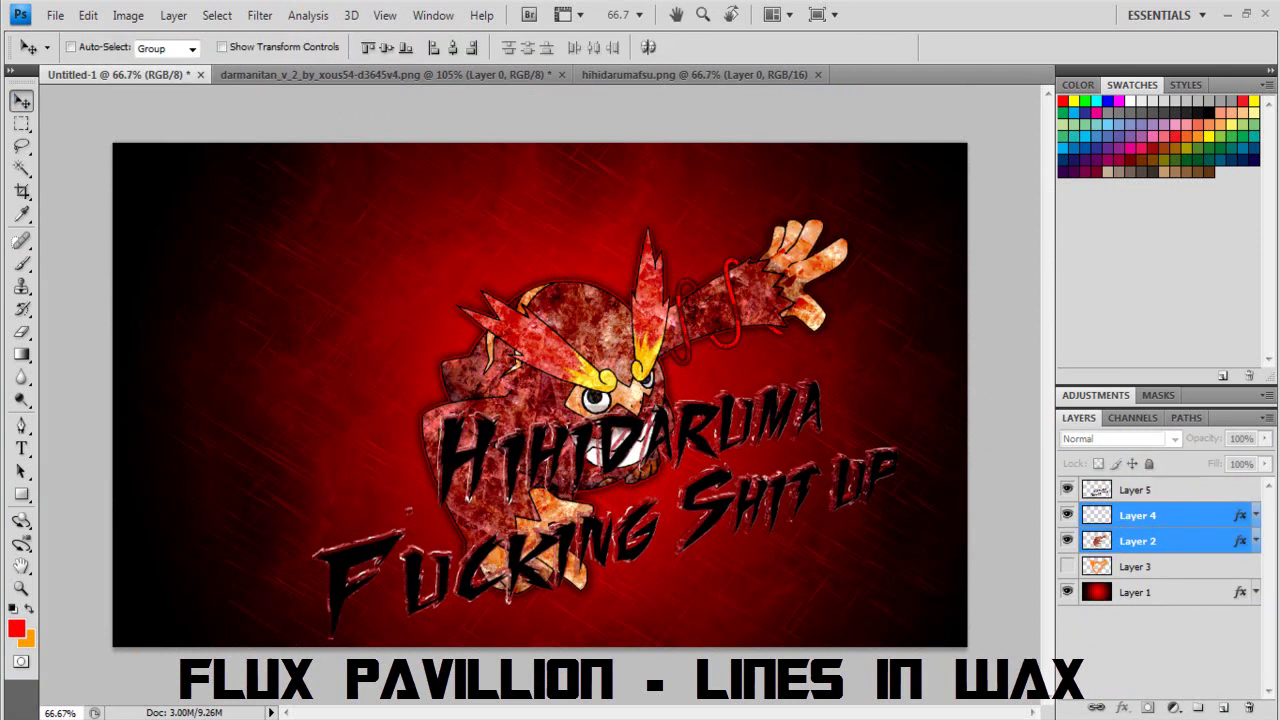
drag(595, 400, 376, 400)
- Load the fire brush set and paint flames around Darmanitan's raised hand
key(b)
click(128, 47)
click(309, 600)
click(590, 262)
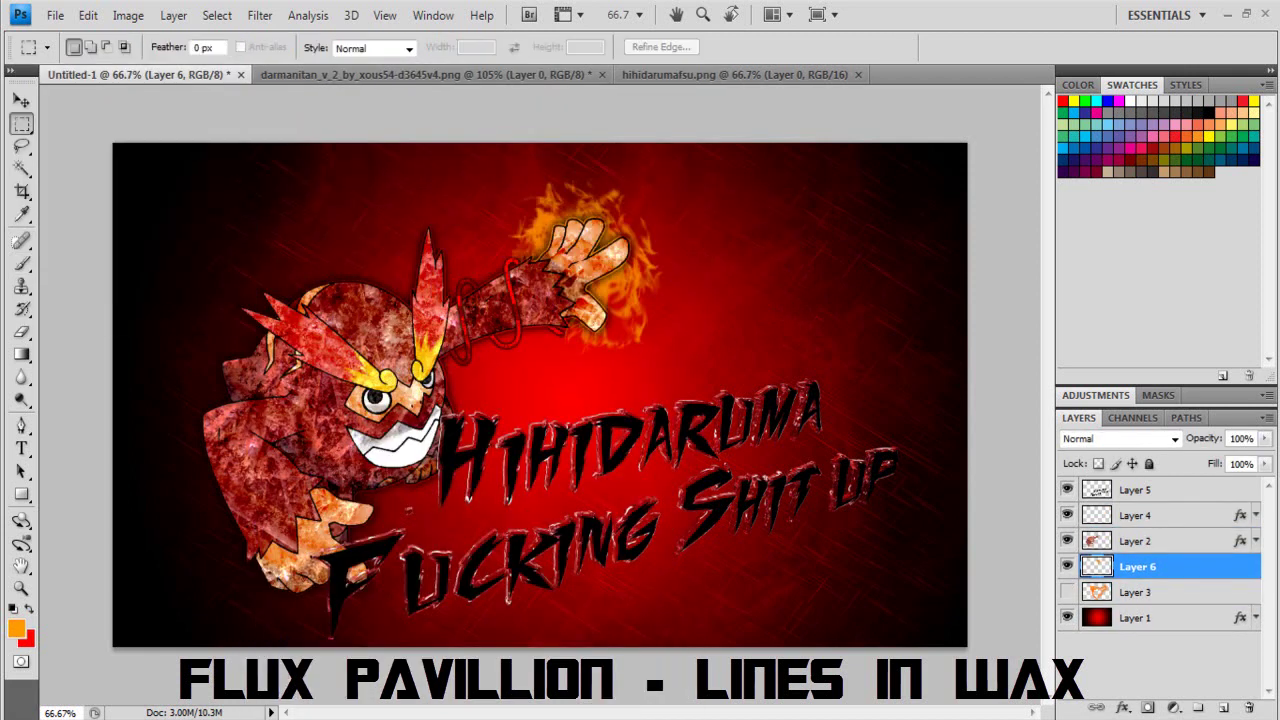
double_click(1180, 490)
- Enable Pattern Overlay on the Hihidaruma text layer and choose a grungy pattern
click(28, 560)
click(73, 560)
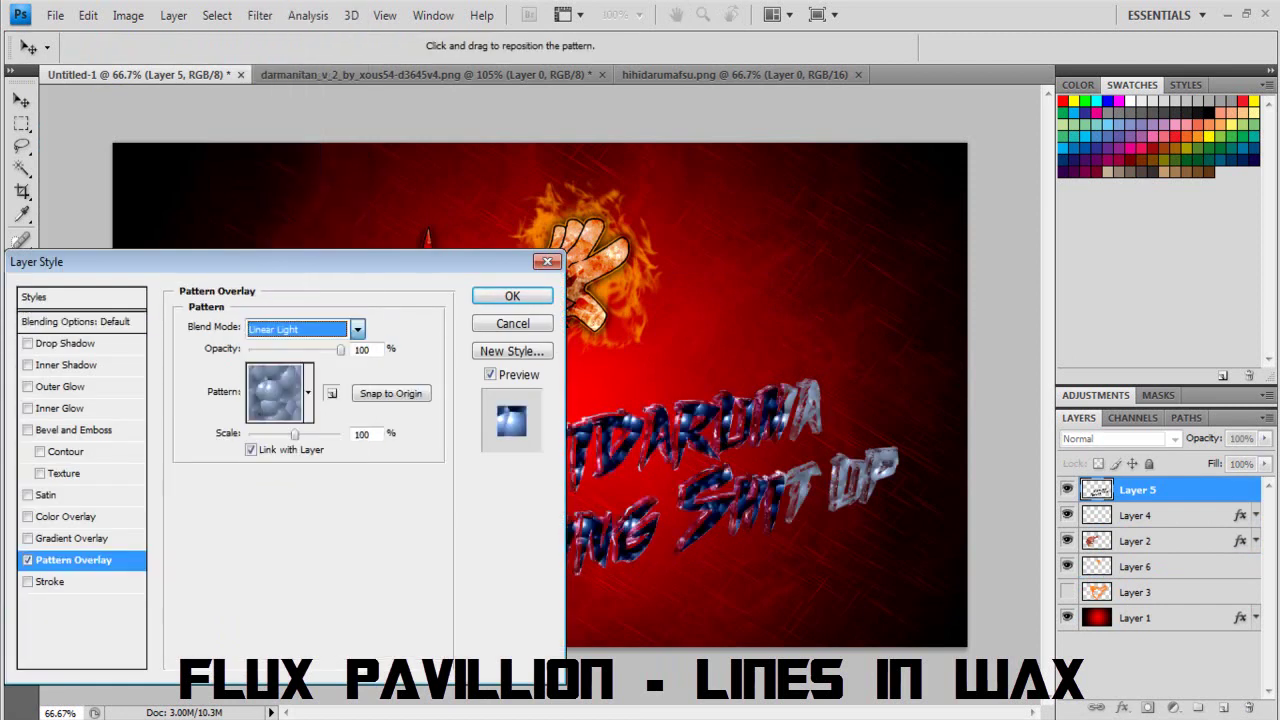
scroll(300, 326, up, 3)
click(300, 326)
click(267, 275)
click(300, 329)
click(271, 307)
click(309, 393)
click(247, 455)
click(187, 485)
double_click(217, 516)
- Set the text's pattern overlay blending to Pin Light and apply it
click(300, 329)
click(300, 322)
click(300, 326)
click(300, 322)
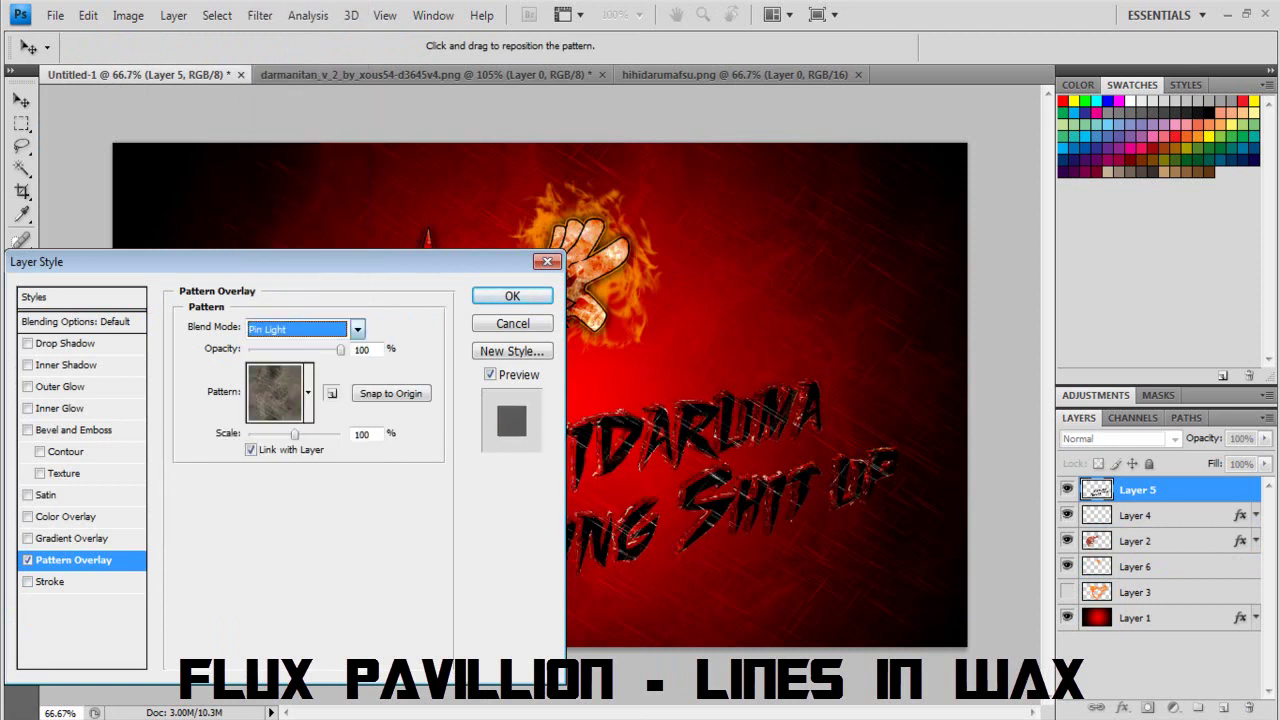
click(512, 296)
- Give the Layer 1 background a dotted Pattern Overlay in Overlay blend mode
double_click(1137, 655)
click(73, 560)
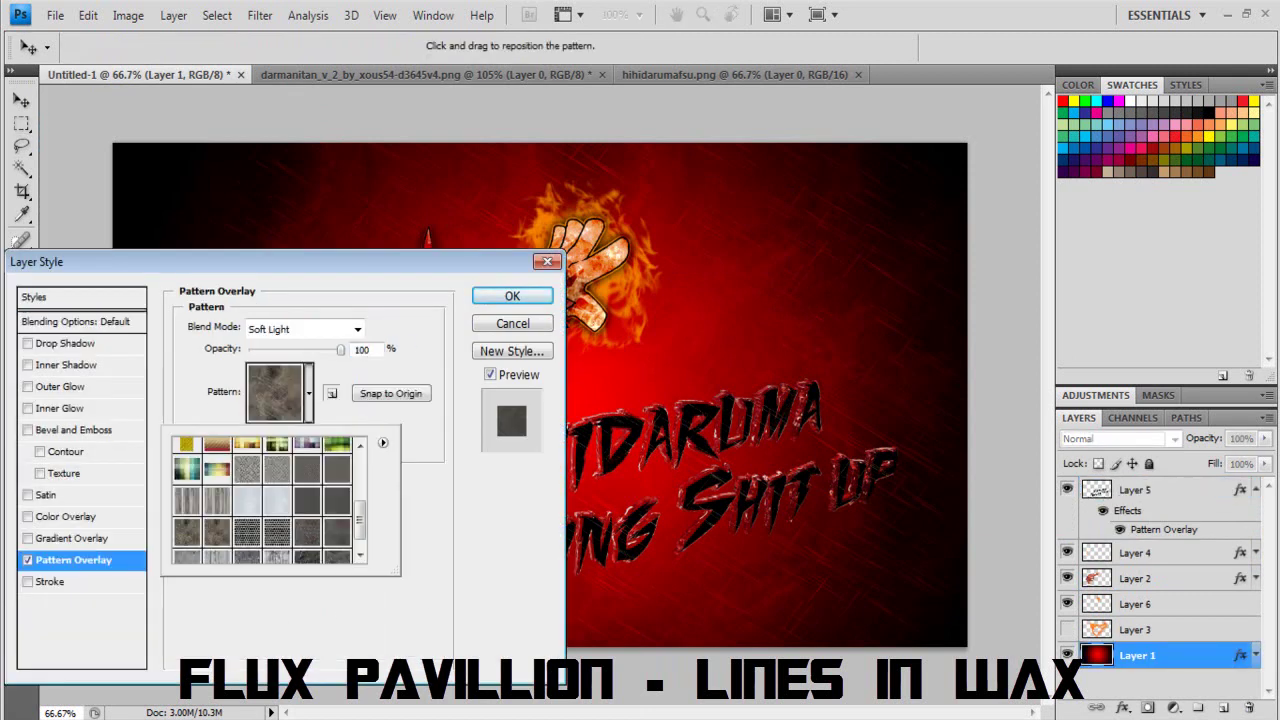
click(300, 329)
click(300, 318)
key(Up)
key(Up)
key(Up)
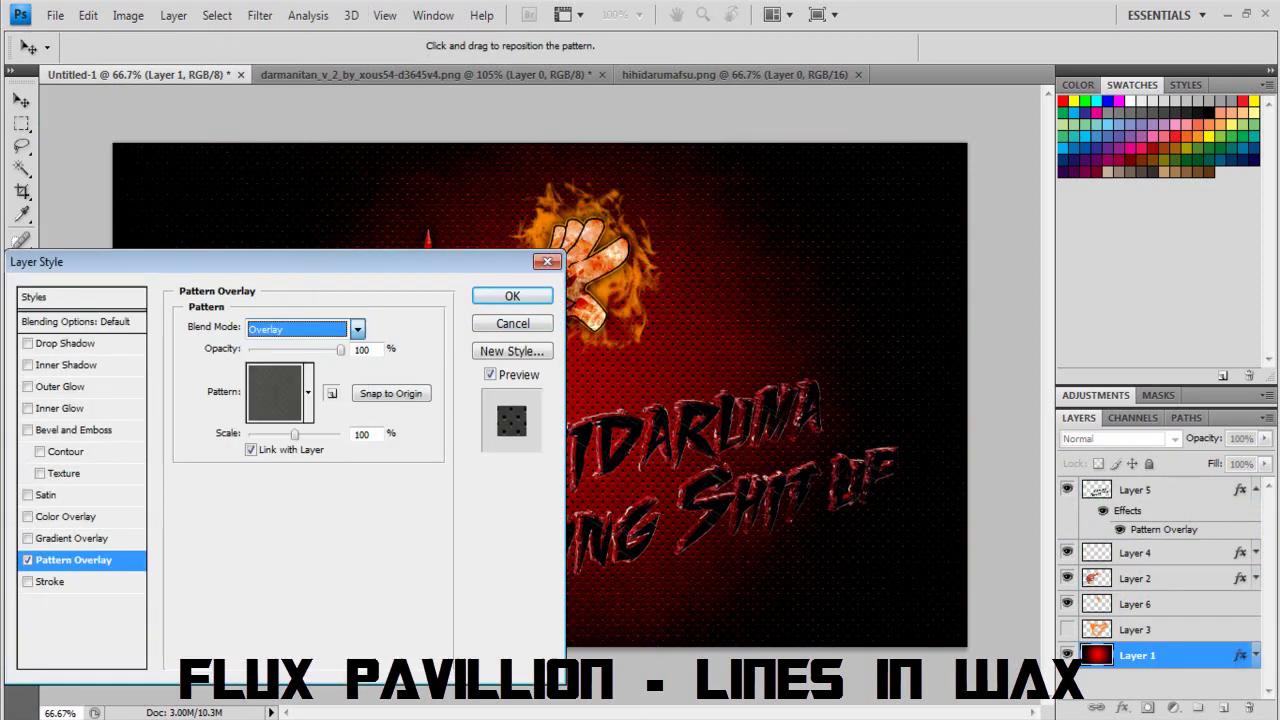
key(Return)
key(m)
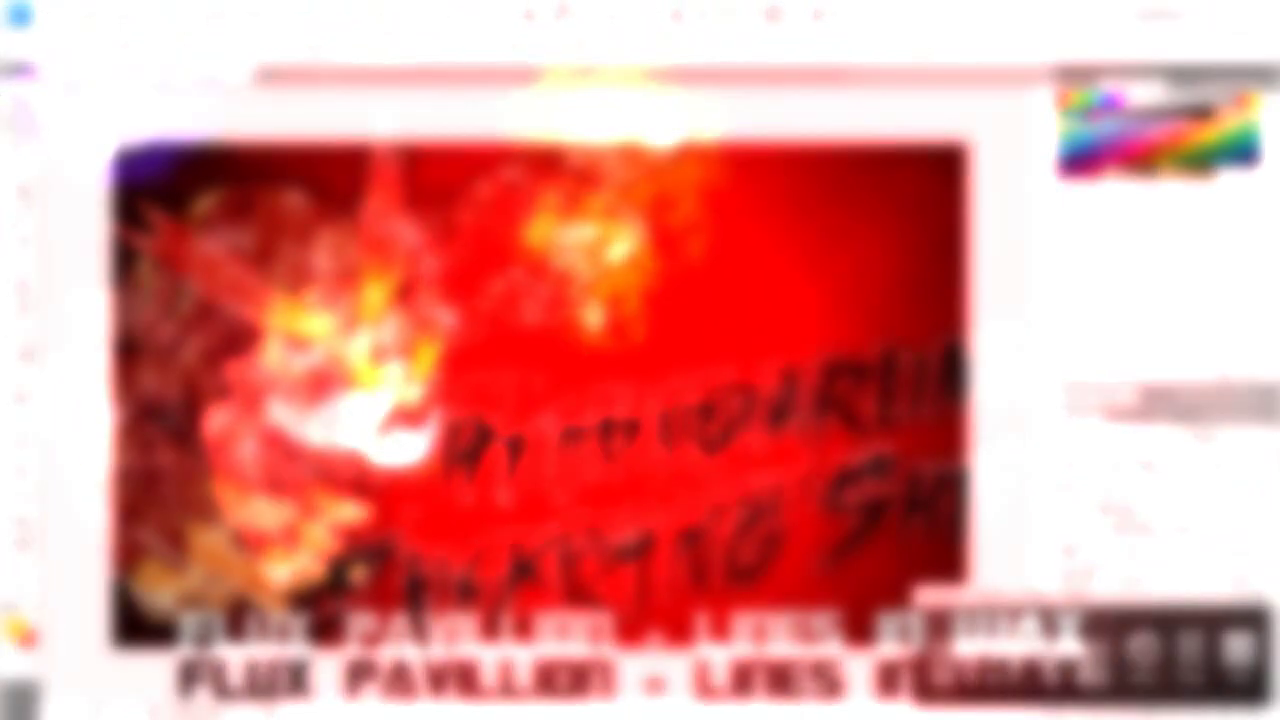